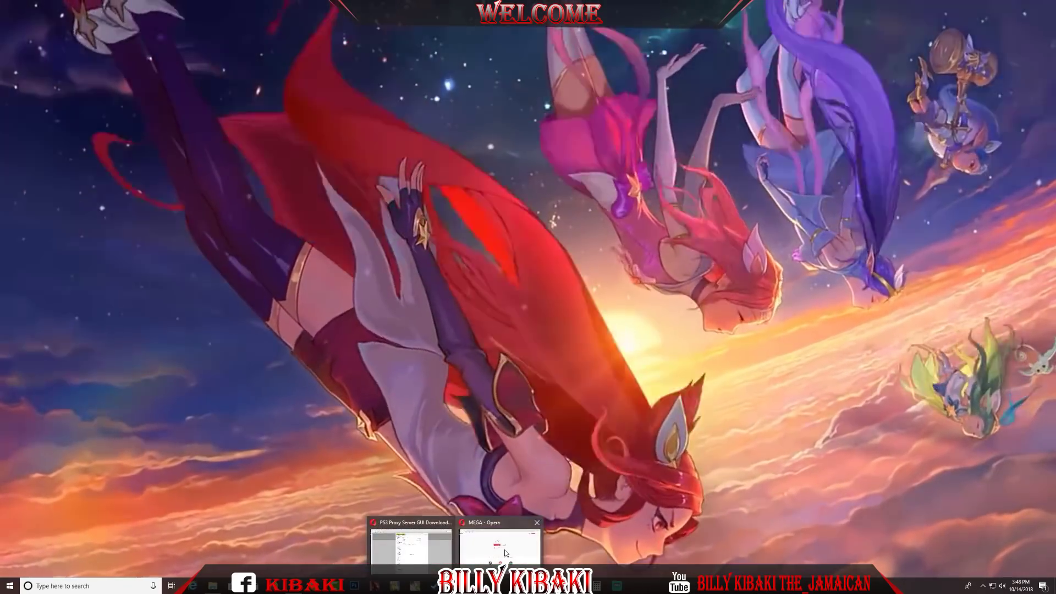
Step: Check the PS3ProxyServer.rar download in MEGA, minimize Opera, and open File Explorer
{"action": "left_click", "coordinate": [505, 553]}
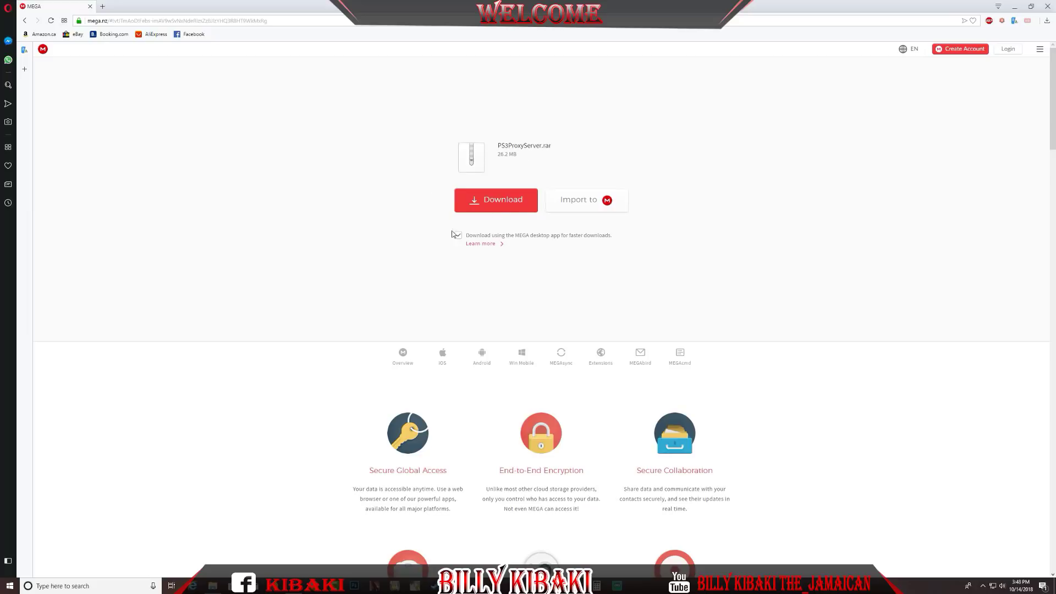
{"action": "left_click", "coordinate": [1014, 6]}
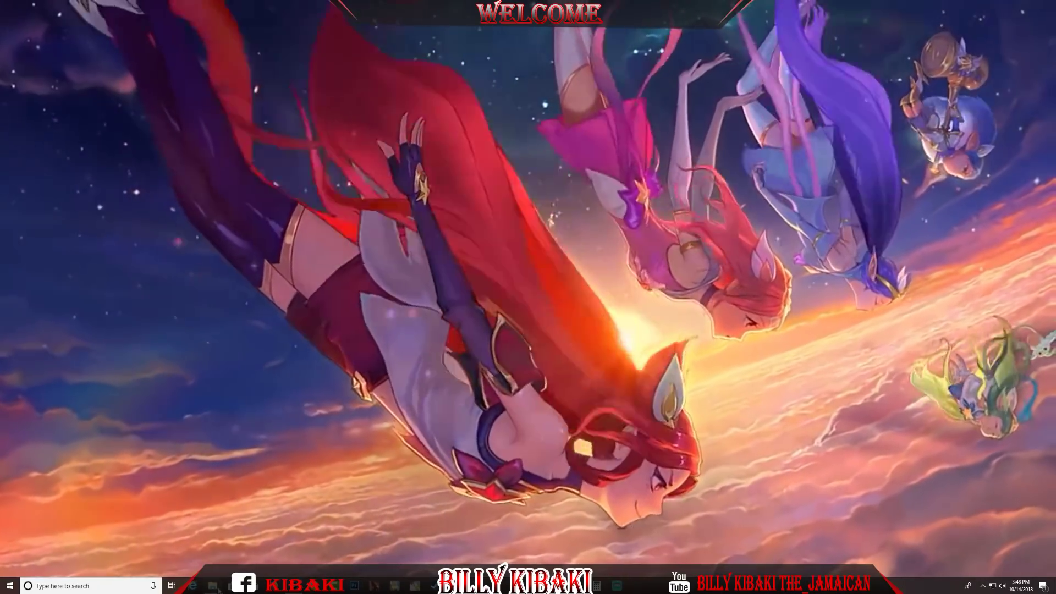
{"action": "key", "text": "super+e"}
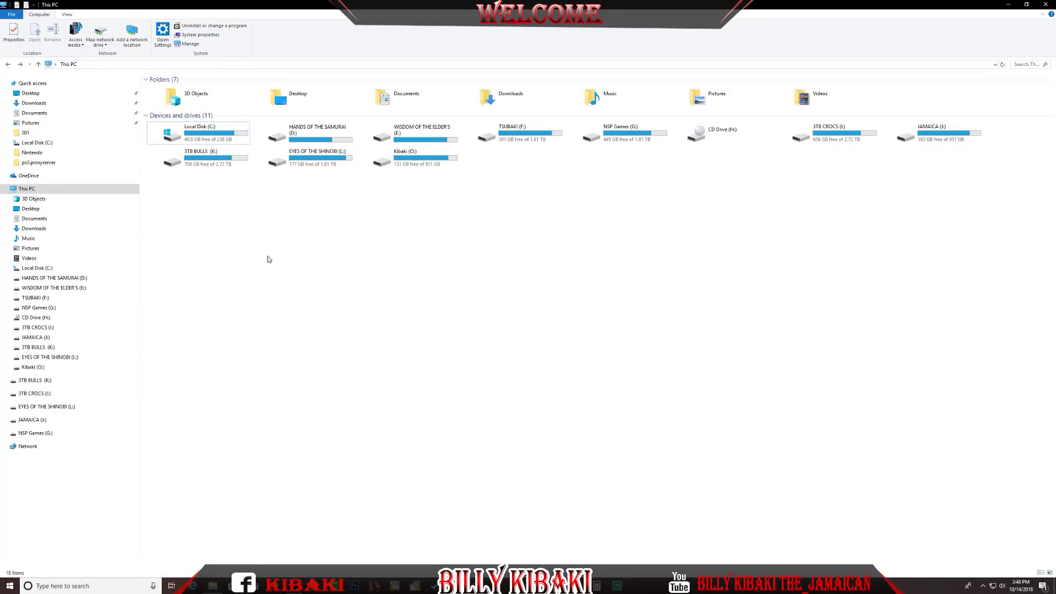
{"action": "mouse_move", "coordinate": [207, 134]}
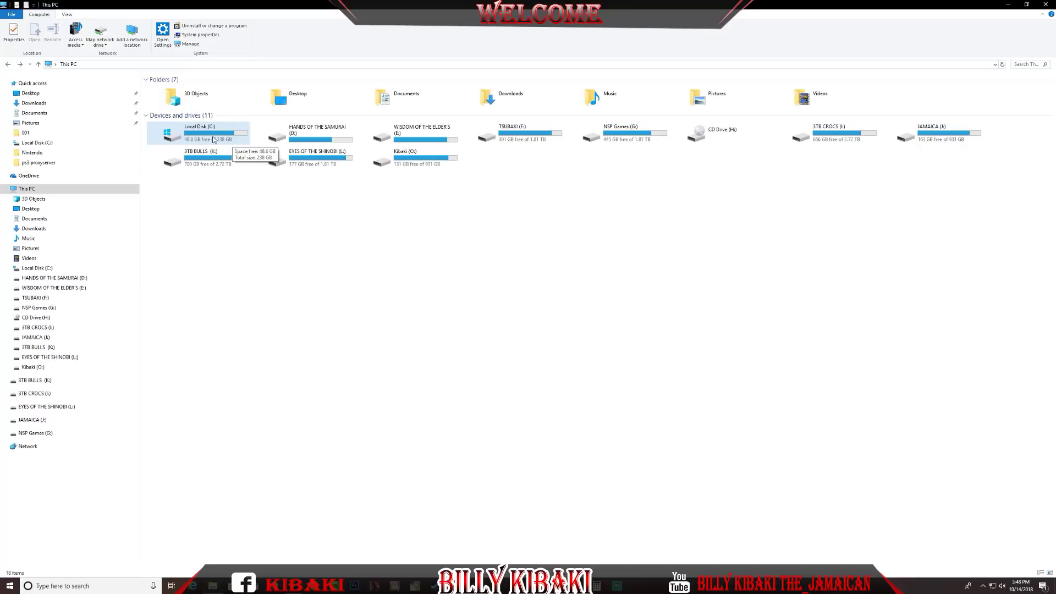
Step: Extract PS3ProxyServer.rar in the root of C: and open the new PS3ProxyServer folder
{"action": "double_click", "coordinate": [215, 135]}
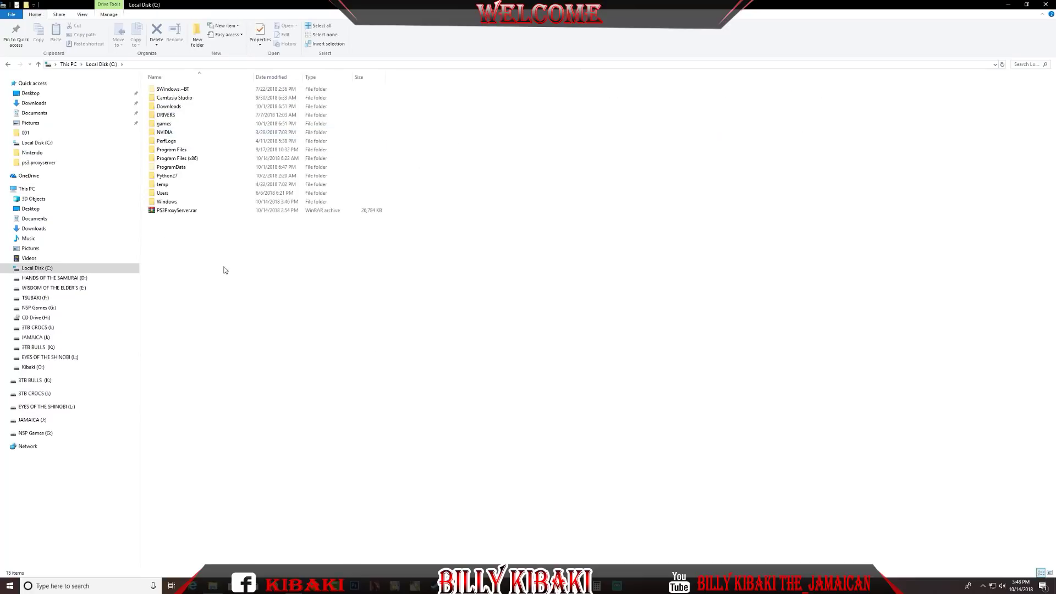
{"action": "mouse_move", "coordinate": [176, 210]}
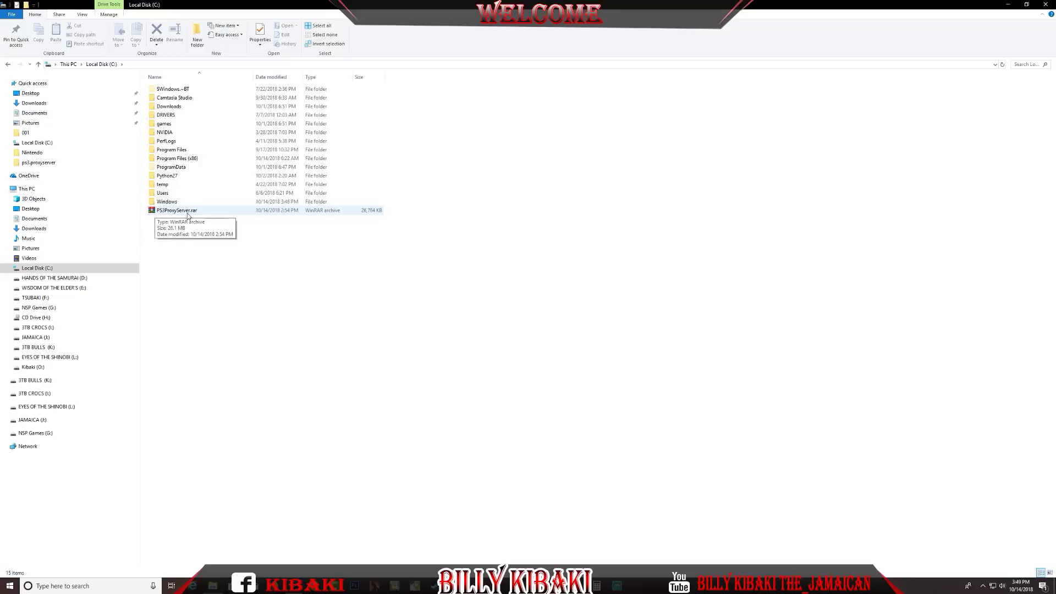
{"action": "right_click", "coordinate": [189, 217]}
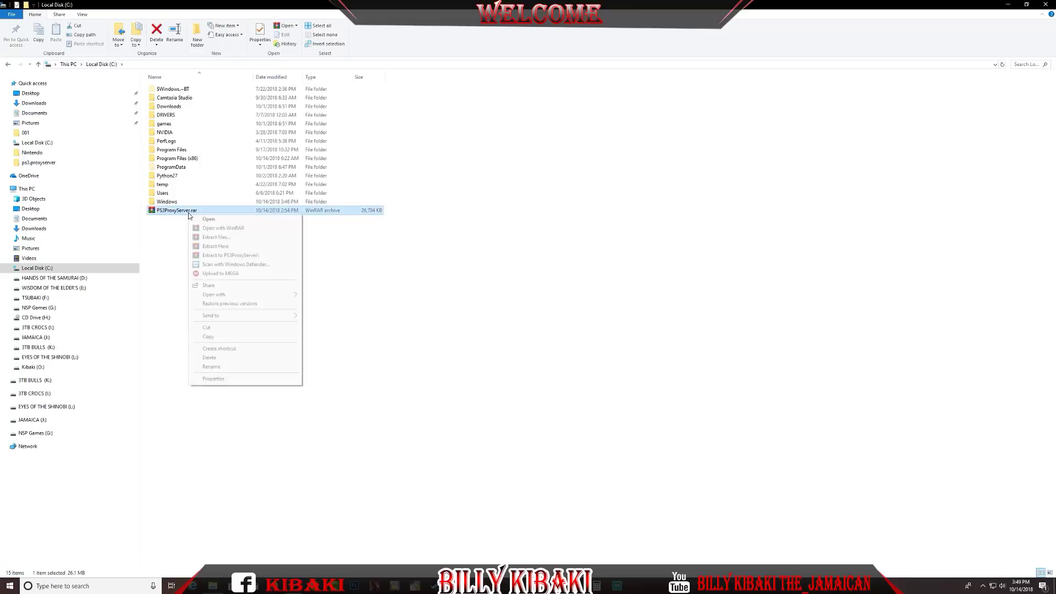
{"action": "left_click", "coordinate": [216, 247]}
{"action": "left_click", "coordinate": [484, 352]}
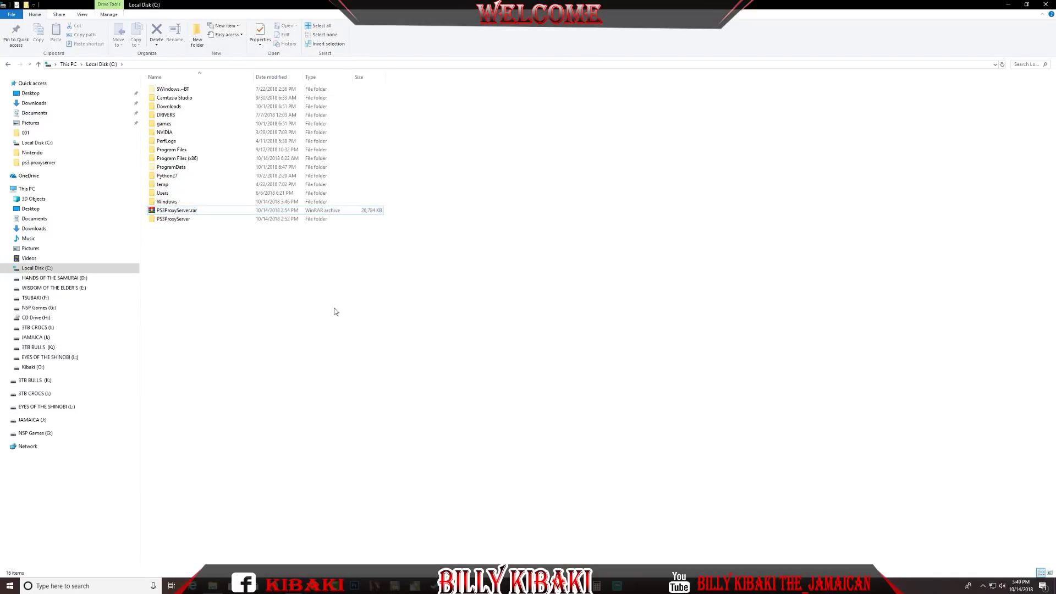
{"action": "double_click", "coordinate": [174, 222]}
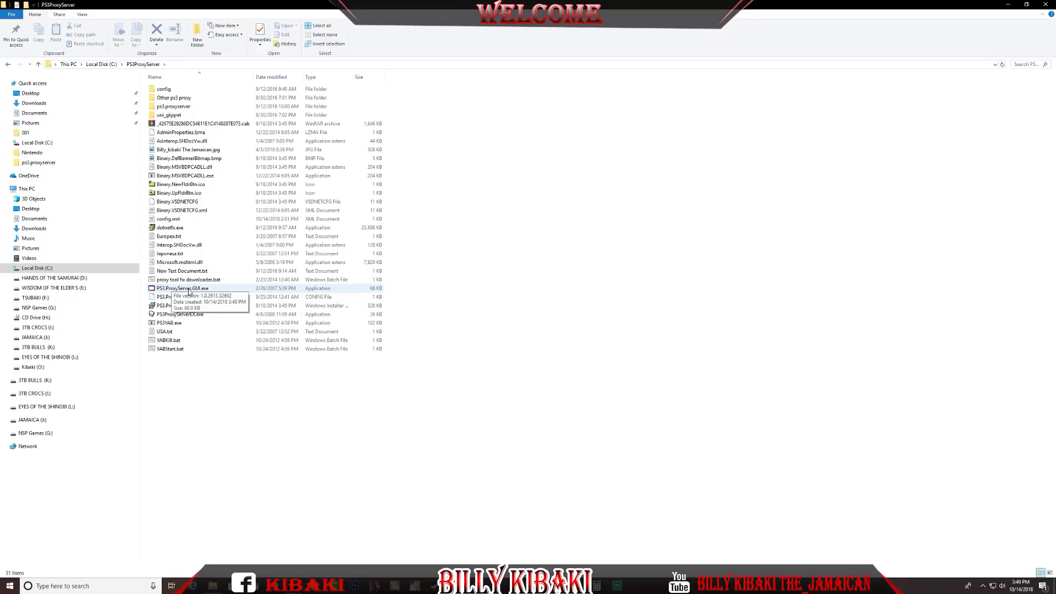
Step: Run PS3.ProxyServer.GUI.exe as administrator and move its window beside the file list
{"action": "right_click", "coordinate": [176, 292]}
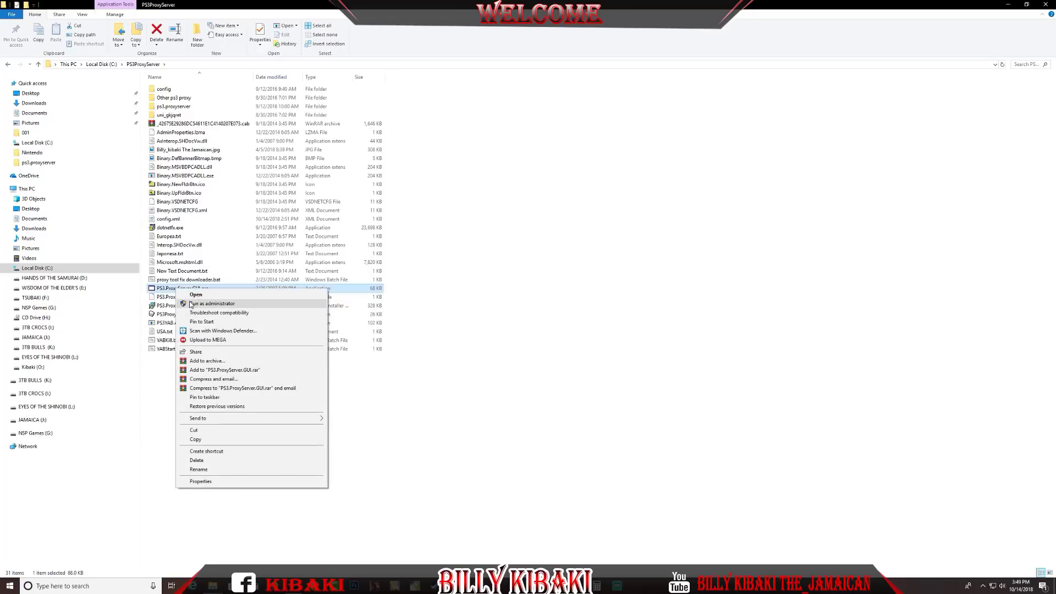
{"action": "left_click", "coordinate": [201, 304]}
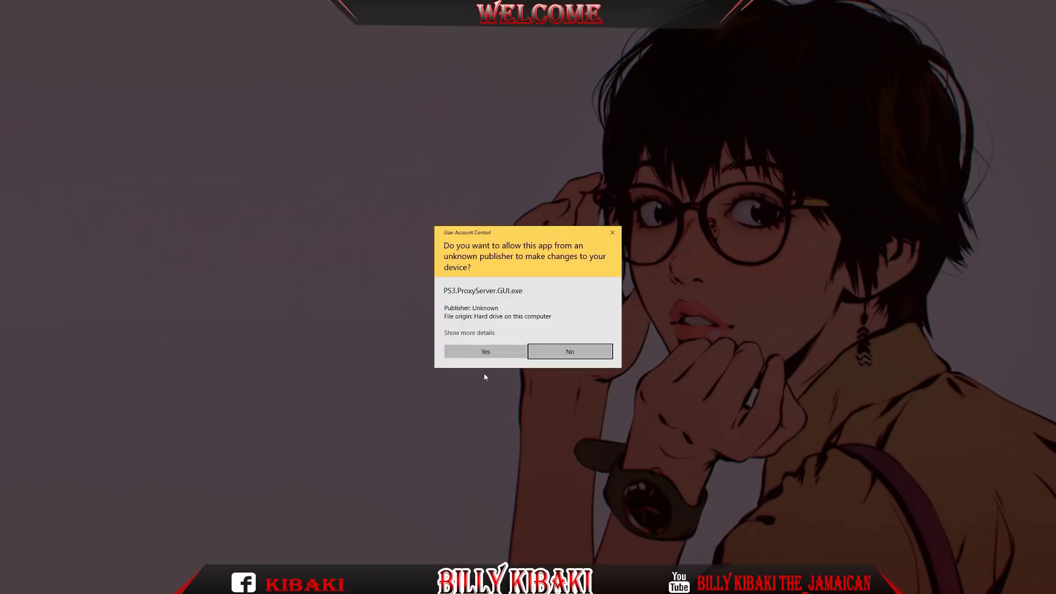
{"action": "left_click", "coordinate": [468, 353]}
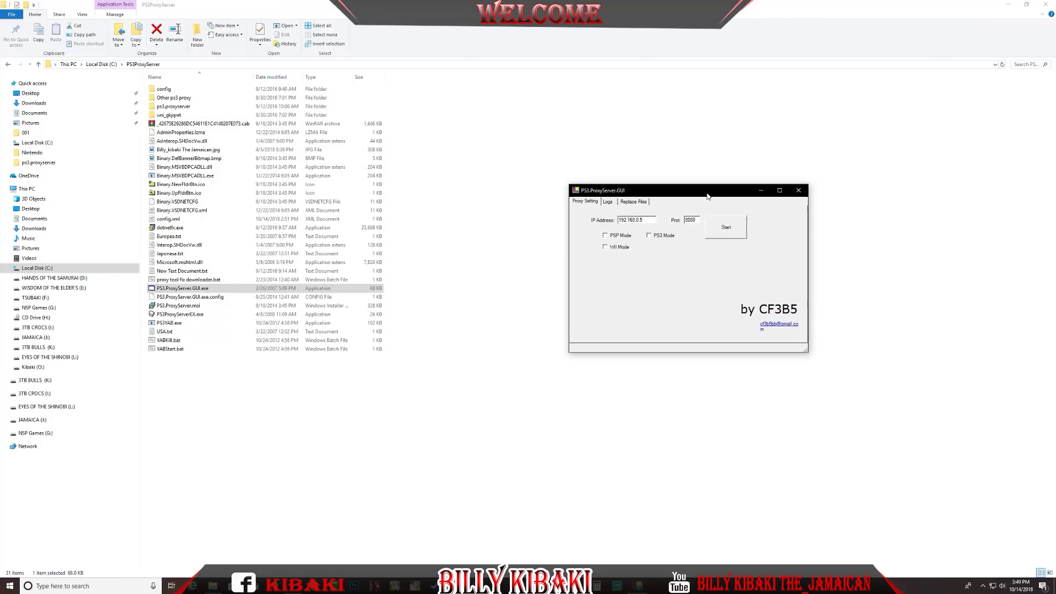
{"action": "left_click_drag", "start_coordinate": [245, 109], "coordinate": [703, 197]}
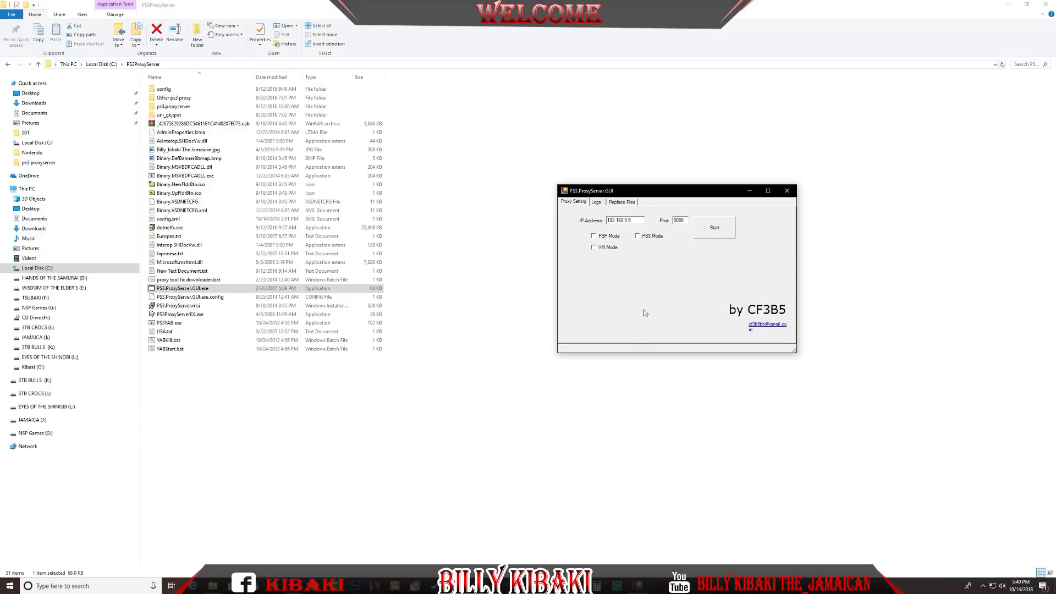
{"action": "left_click", "coordinate": [110, 585]}
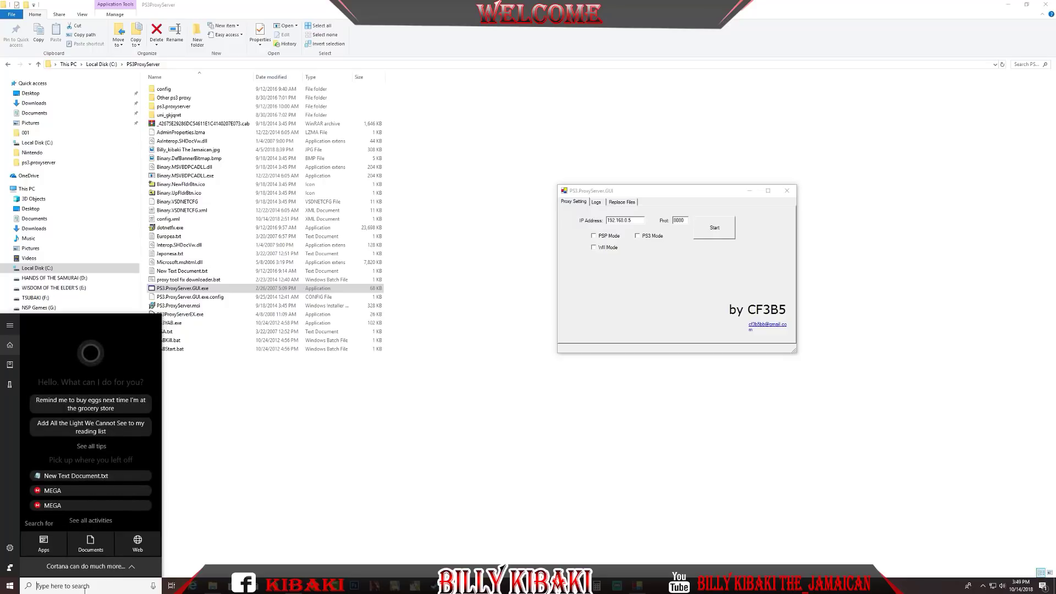
{"action": "type", "text": "cm"}
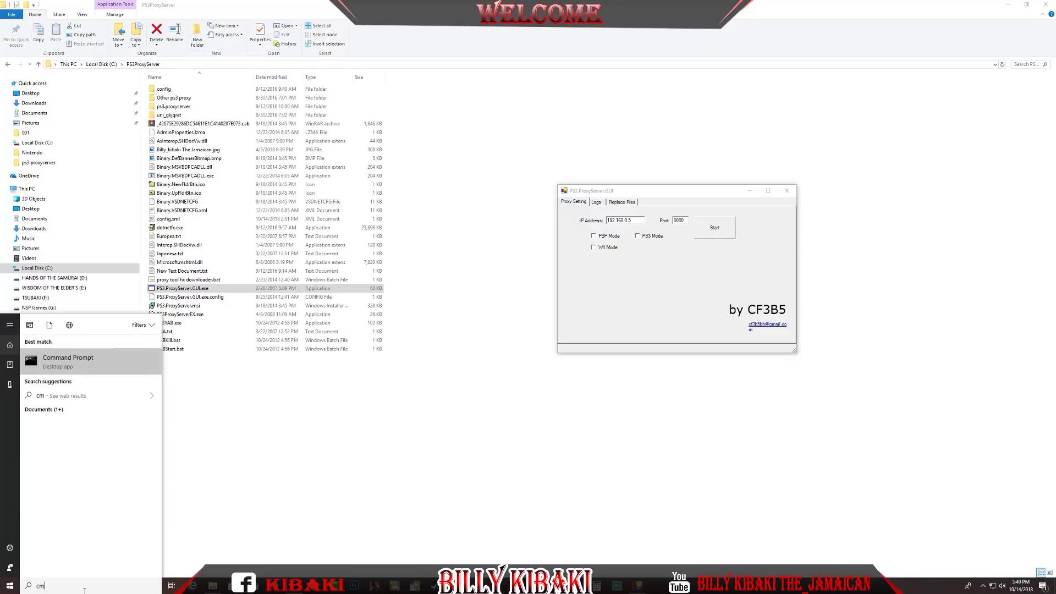
{"action": "type", "text": "d"}
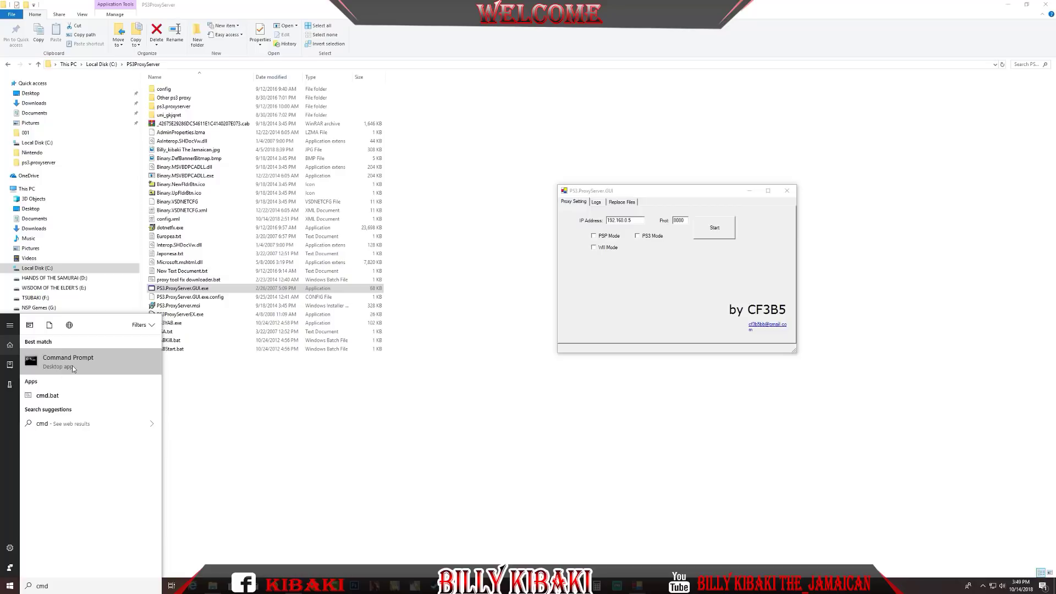
Step: Open Command Prompt from the cmd search results
{"action": "left_click", "coordinate": [73, 363]}
{"action": "type", "text": "ipconfig"}
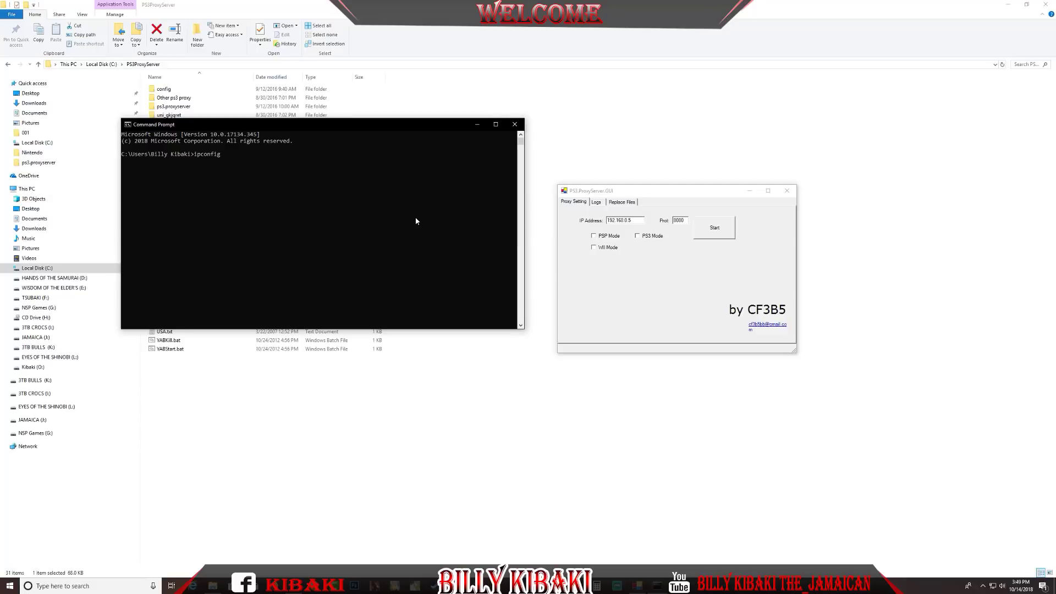
Step: Run ipconfig, then enter the PC's IP address in the proxy tool and enable PS3 Mode
{"action": "key", "text": "Return"}
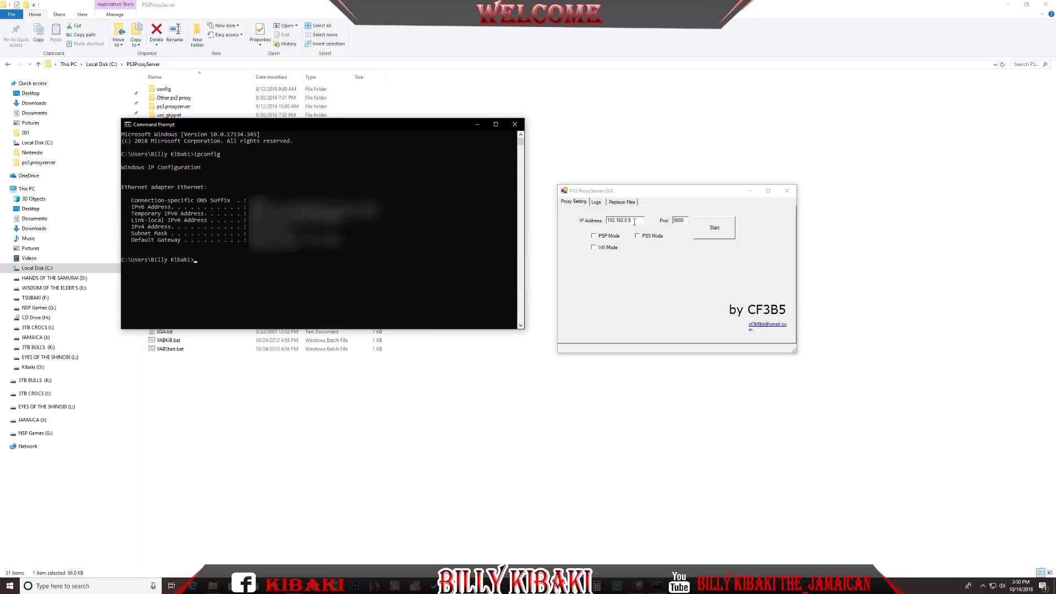
{"action": "left_click", "coordinate": [641, 220]}
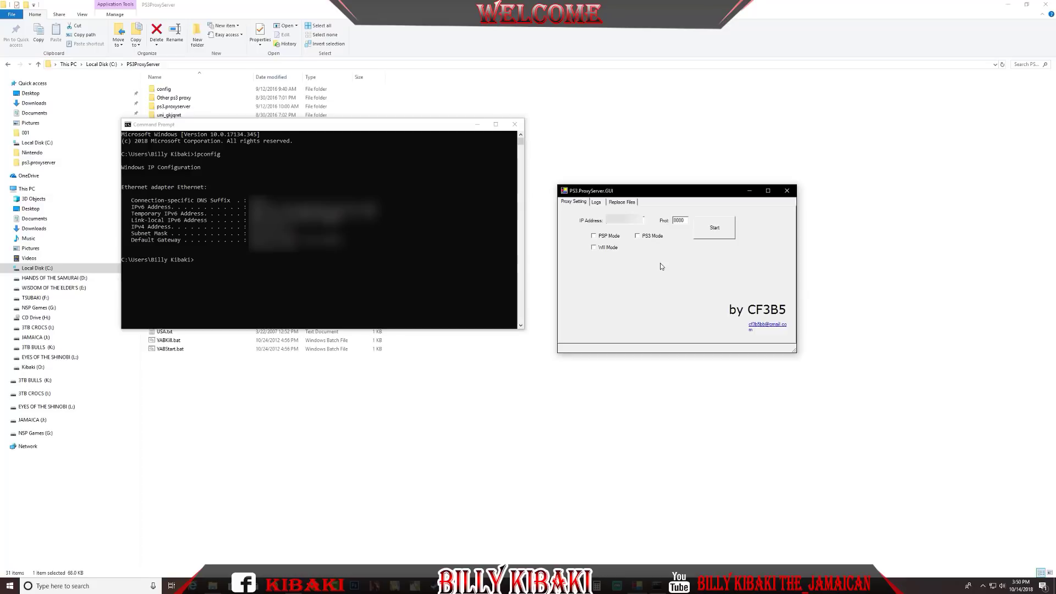
{"action": "left_click", "coordinate": [638, 236]}
{"action": "left_click", "coordinate": [516, 126]}
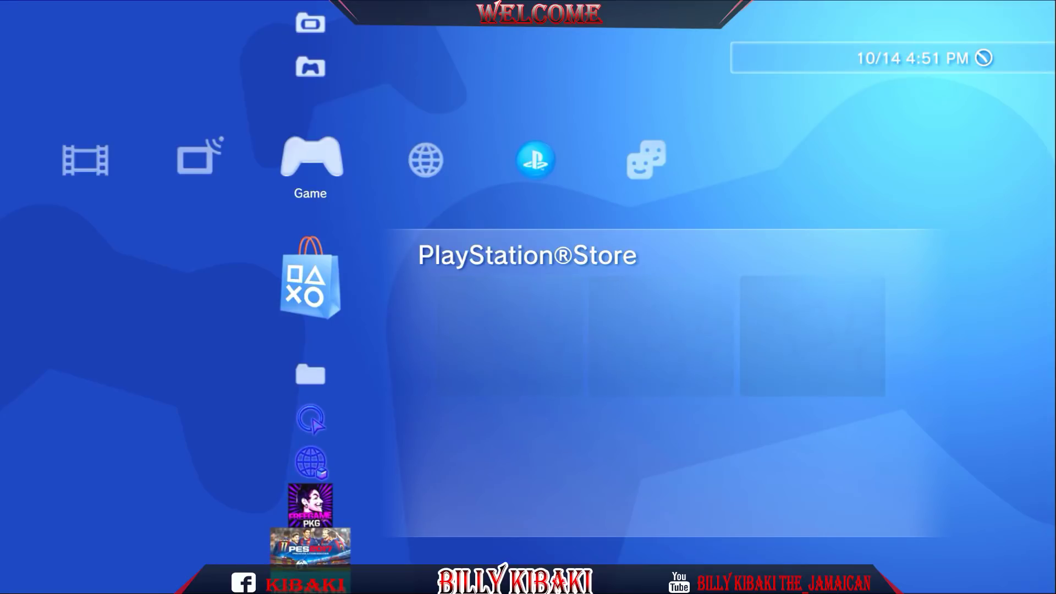
{"action": "key", "text": "Left"}
{"action": "key", "text": "Left"}
{"action": "key", "text": "Left"}
{"action": "key", "text": "Left"}
{"action": "key", "text": "Left"}
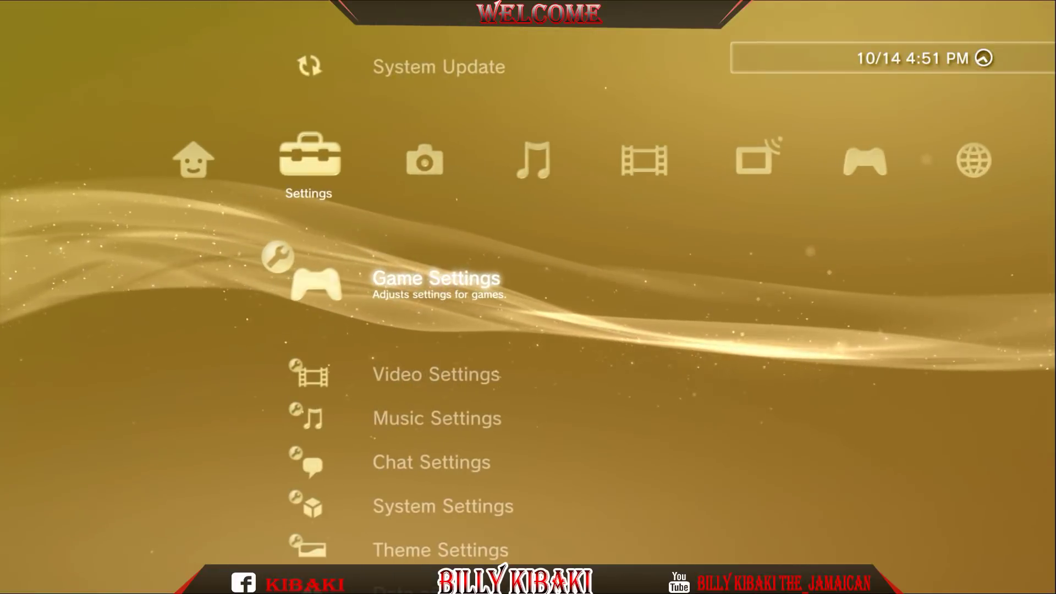
{"action": "key", "text": "Down"}
{"action": "key", "text": "Down"}
{"action": "key", "text": "Down"}
{"action": "key", "text": "Down"}
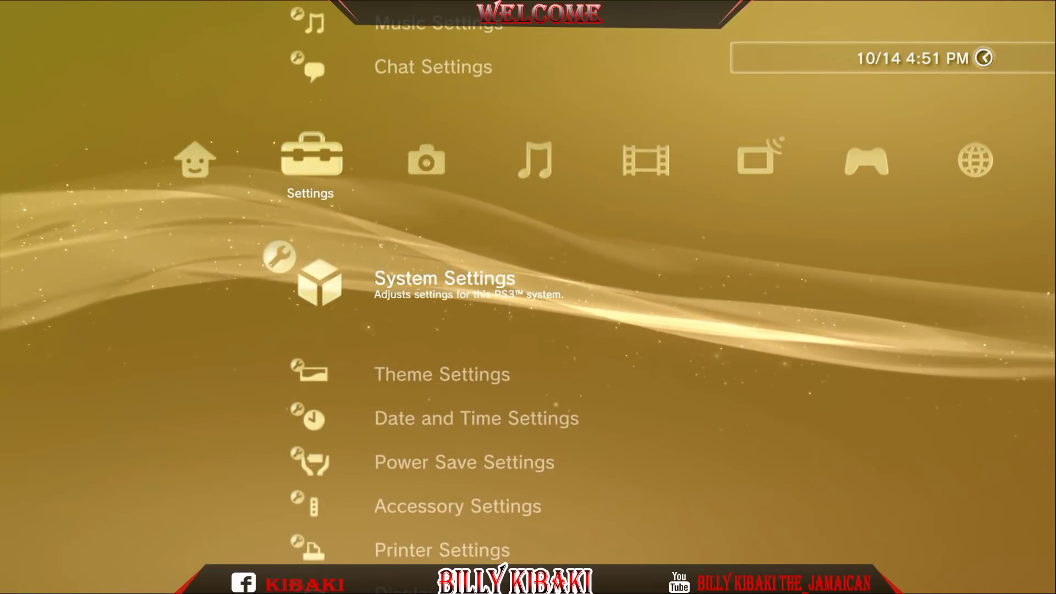
{"action": "key", "text": "Return"}
{"action": "key", "text": "Down"}
{"action": "key", "text": "Down"}
{"action": "key", "text": "Down"}
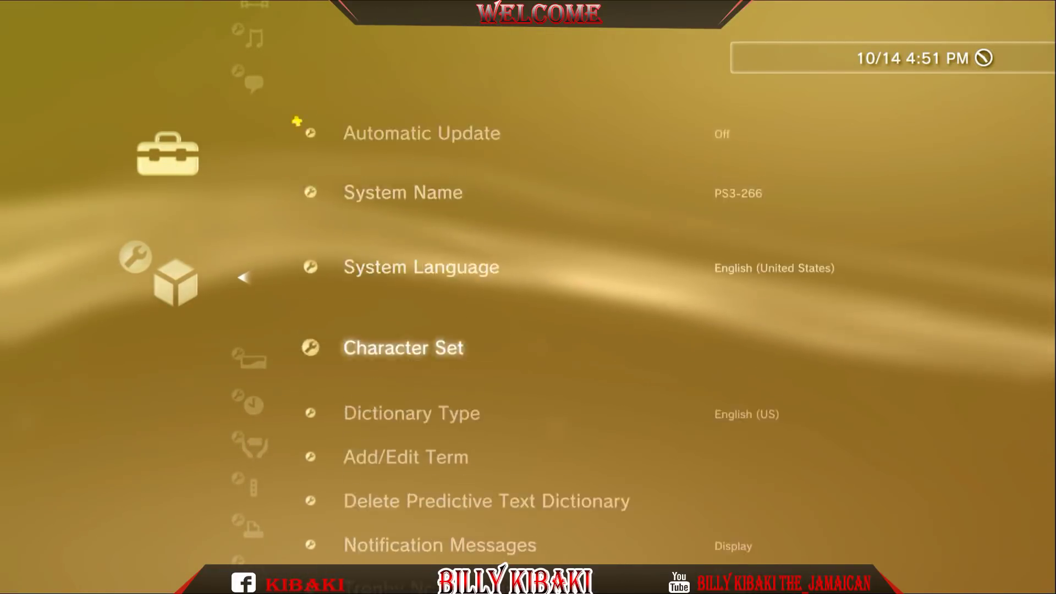
{"action": "key", "text": "Down"}
{"action": "key", "text": "Down"}
{"action": "key", "text": "Down"}
{"action": "key", "text": "Down"}
{"action": "key", "text": "Down"}
{"action": "key", "text": "Down"}
{"action": "key", "text": "Down"}
{"action": "key", "text": "Down"}
{"action": "key", "text": "Down"}
{"action": "key", "text": "Up"}
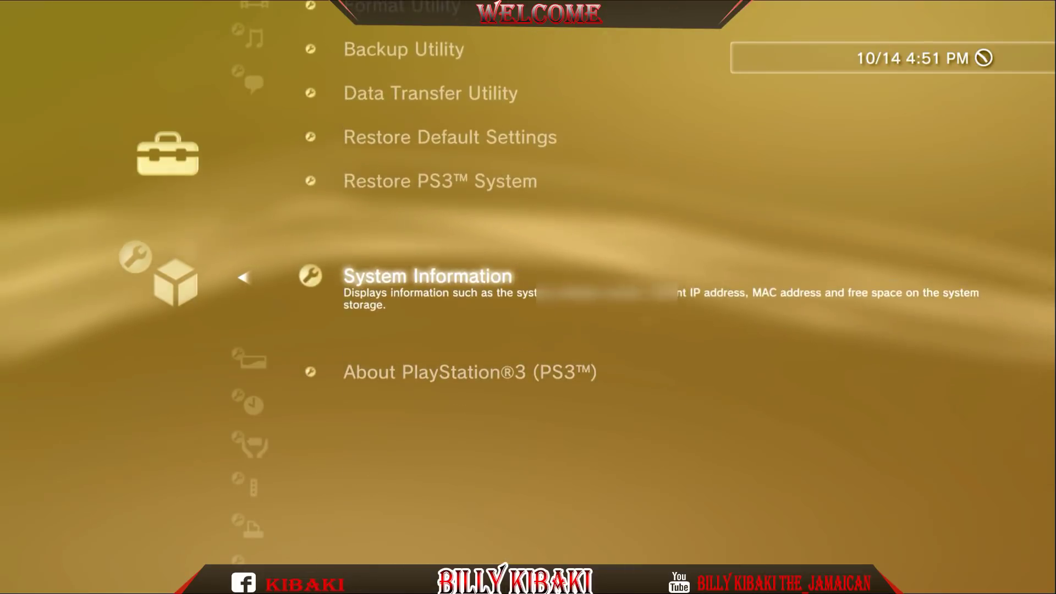
{"action": "key", "text": "Return"}
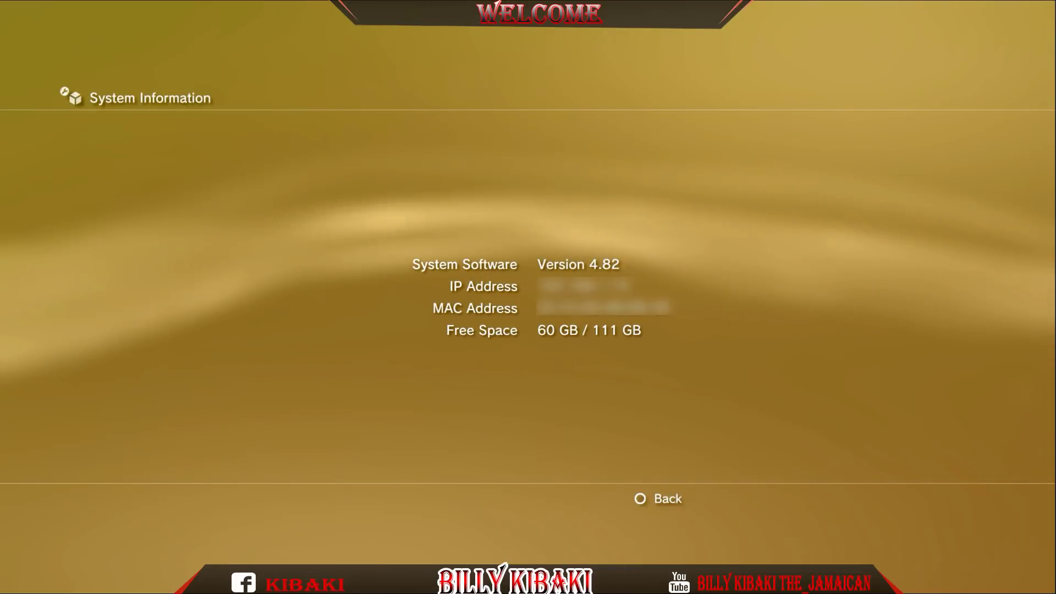
{"action": "key", "text": "Escape"}
{"action": "key", "text": "Escape"}
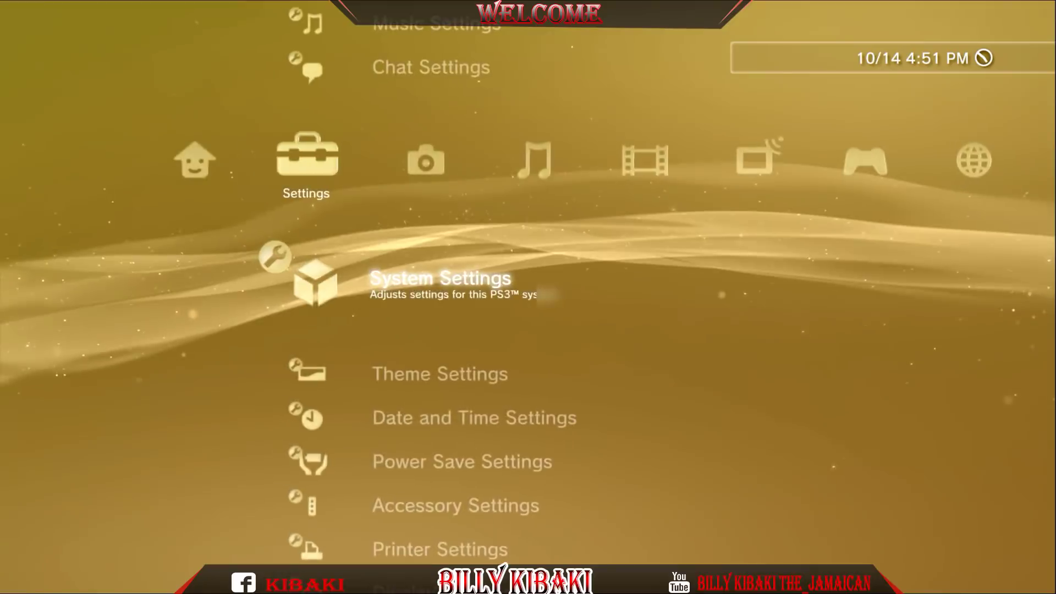
{"action": "key", "text": "Right"}
{"action": "key", "text": "Right"}
{"action": "key", "text": "Right"}
{"action": "key", "text": "Down"}
{"action": "key", "text": "Down"}
{"action": "key", "text": "Down"}
{"action": "key", "text": "Down"}
{"action": "key", "text": "Down"}
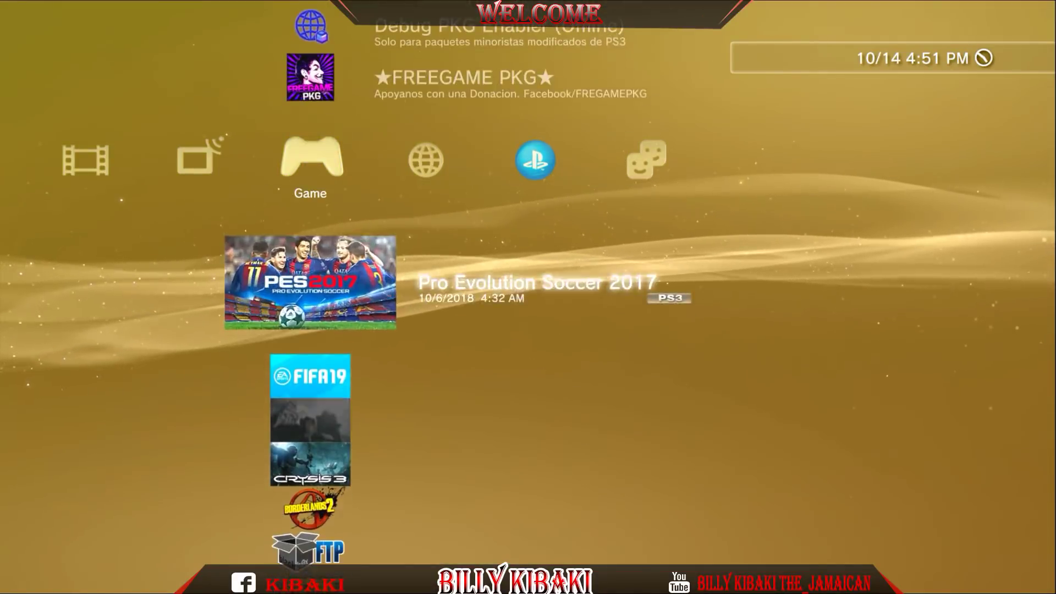
{"action": "key", "text": "Down"}
{"action": "key", "text": "Up"}
{"action": "key", "text": "Up"}
{"action": "key", "text": "Up"}
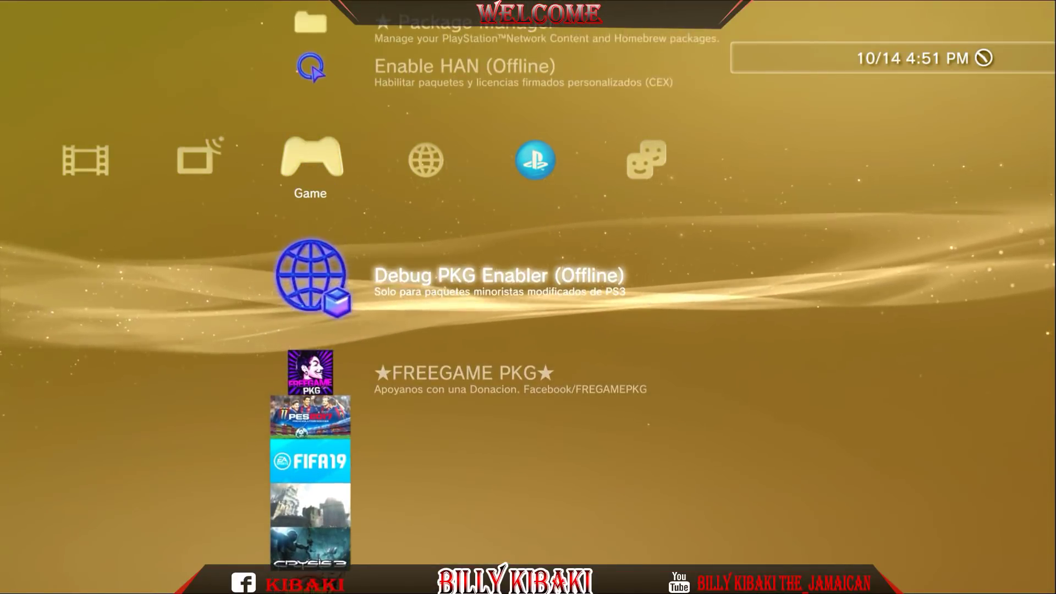
{"action": "key", "text": "Up"}
{"action": "key", "text": "Down"}
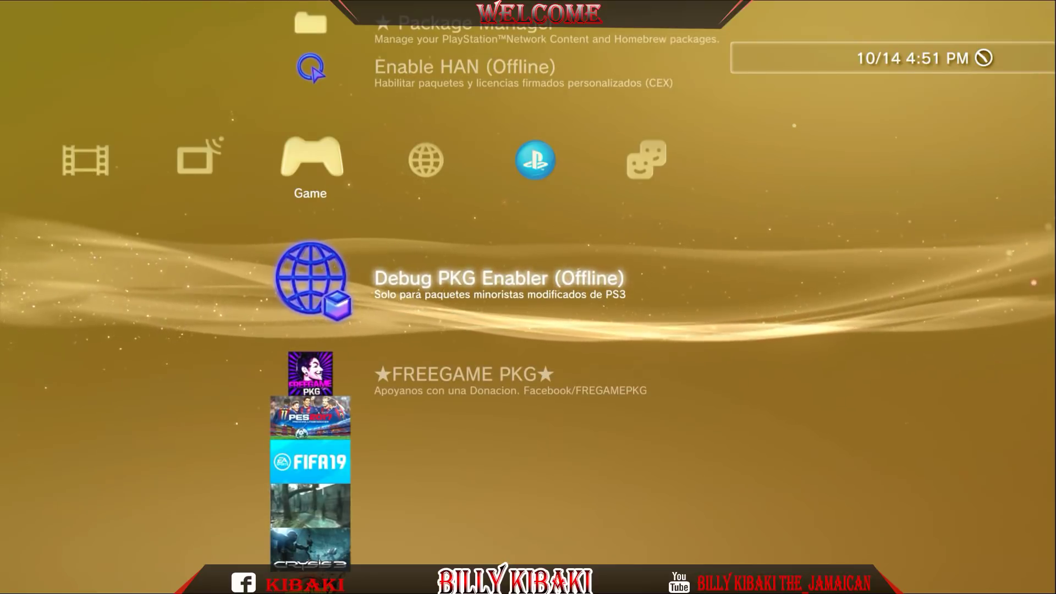
{"action": "key", "text": "Up"}
Step: Start Internet Connection Settings under Settings > Network Settings using the Custom method
{"action": "key", "text": "Left"}
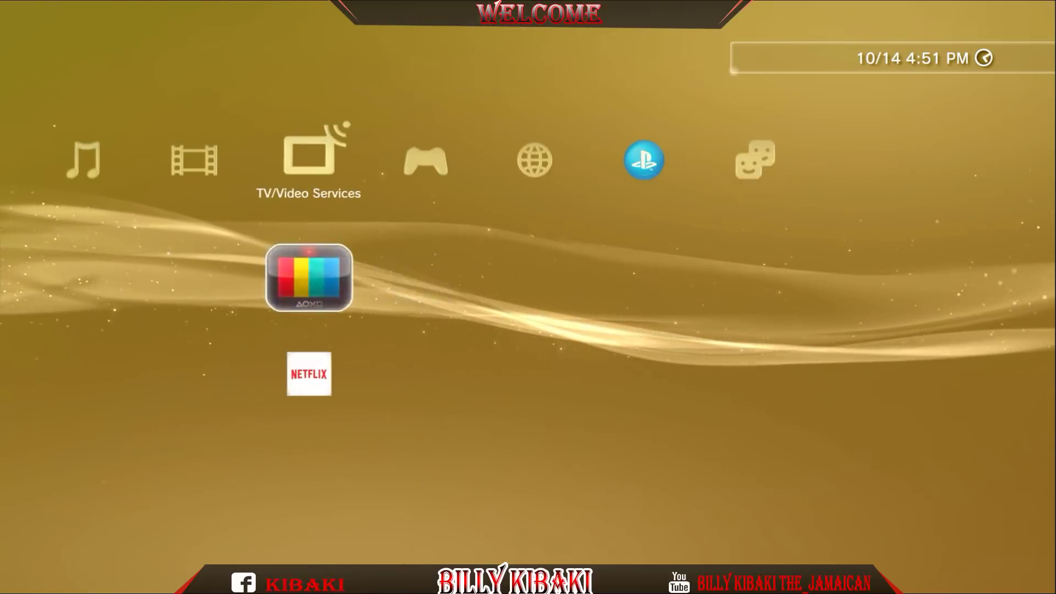
{"action": "key", "text": "Left"}
{"action": "key", "text": "Left"}
{"action": "key", "text": "Left"}
{"action": "key", "text": "Left"}
{"action": "key", "text": "Left"}
{"action": "key", "text": "Right"}
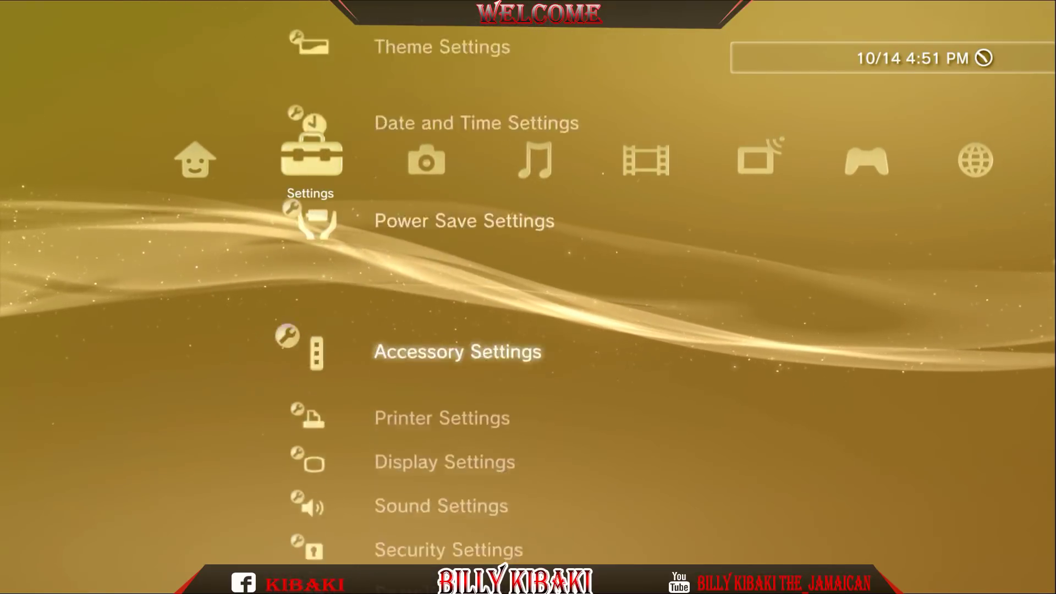
{"action": "key", "text": "Down"}
{"action": "key", "text": "Down"}
{"action": "key", "text": "Down"}
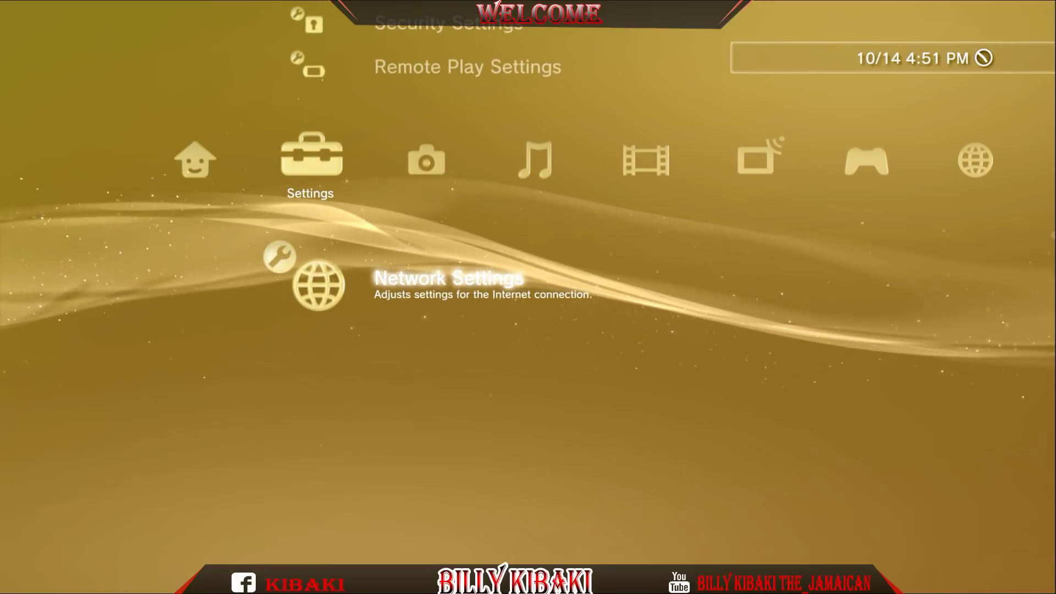
{"action": "key", "text": "Return"}
{"action": "key", "text": "Down"}
{"action": "key", "text": "Down"}
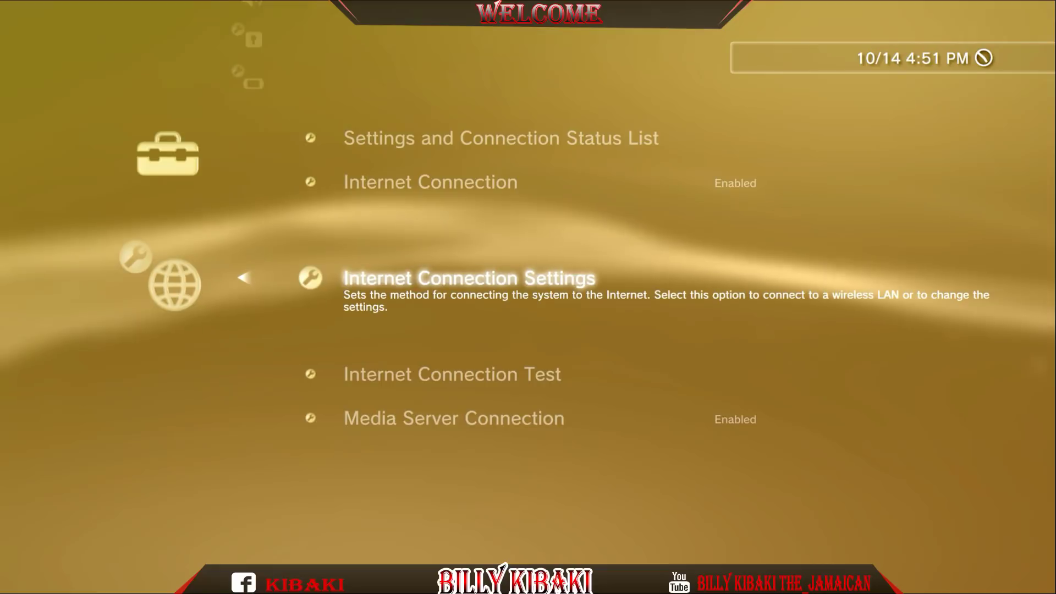
{"action": "key", "text": "Return"}
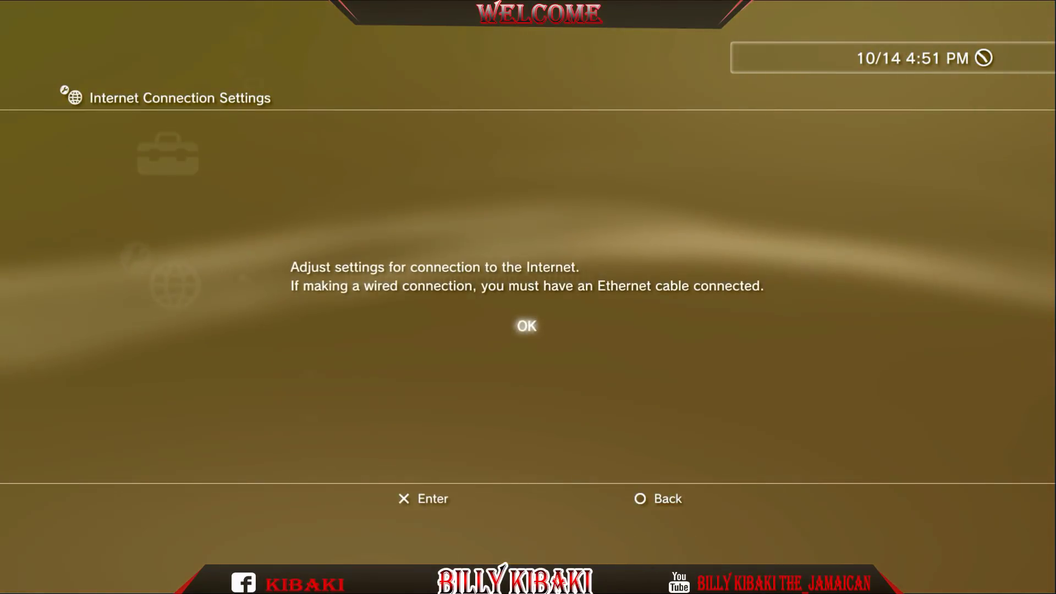
{"action": "key", "text": "Return"}
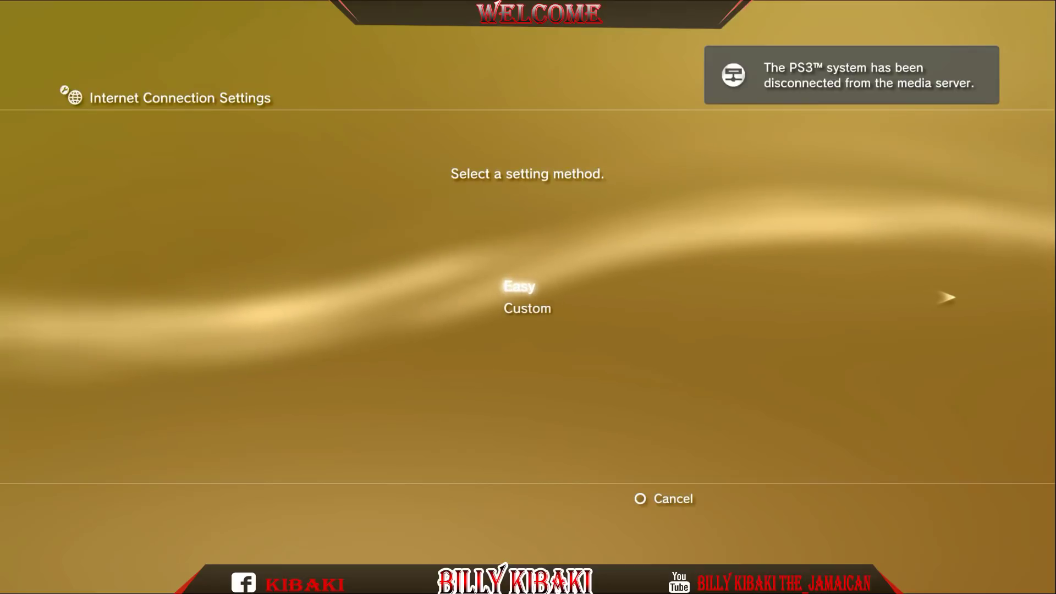
{"action": "key", "text": "Down"}
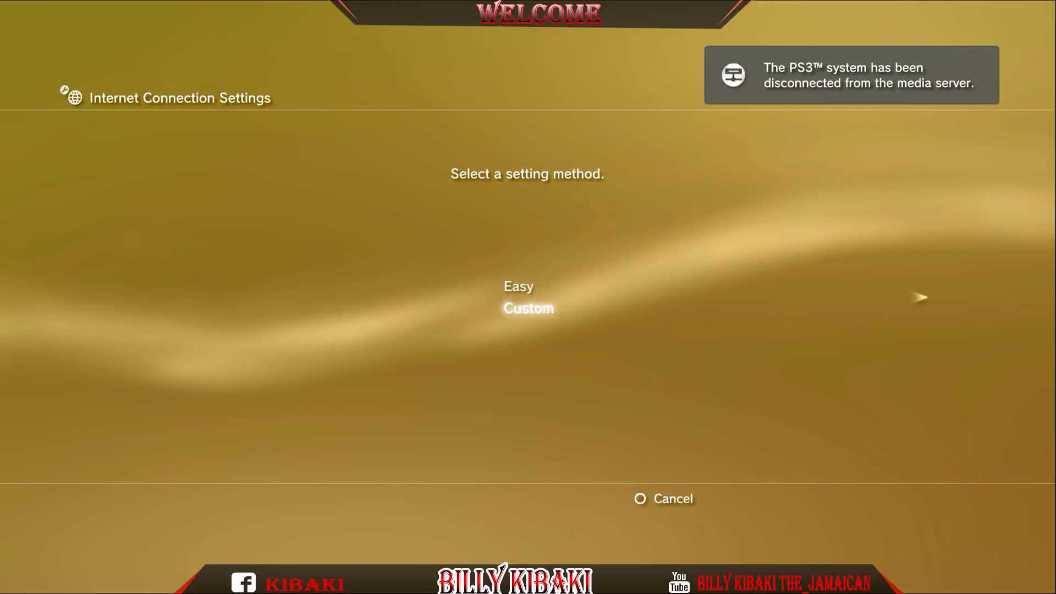
{"action": "key", "text": "Return"}
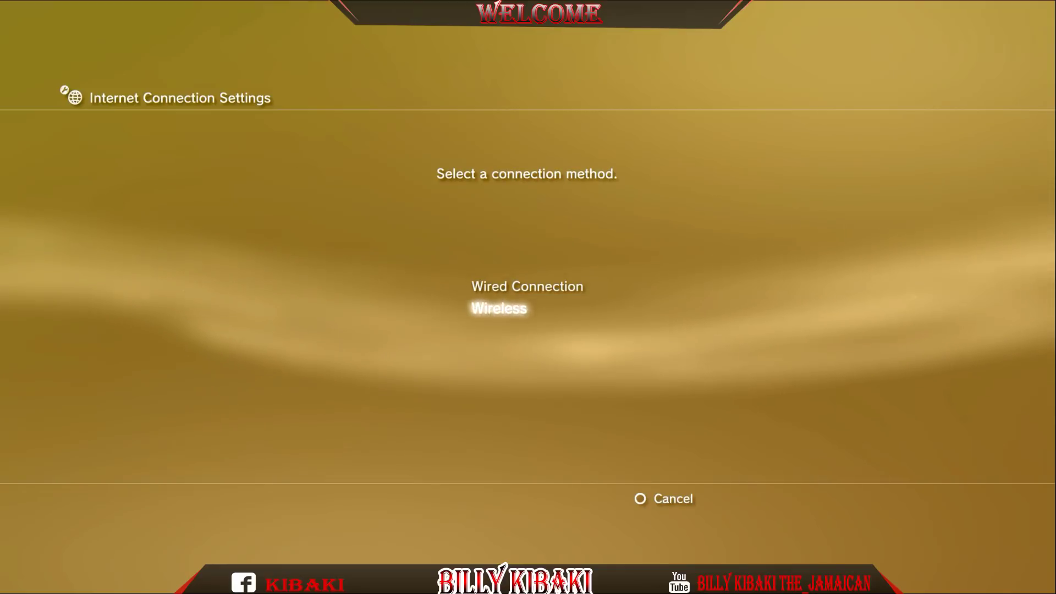
Step: Scan for wireless networks, pick the strongest access point, and keep its WPA key and automatic IP
{"action": "key", "text": "Return"}
{"action": "key", "text": "Up"}
{"action": "key", "text": "Return"}
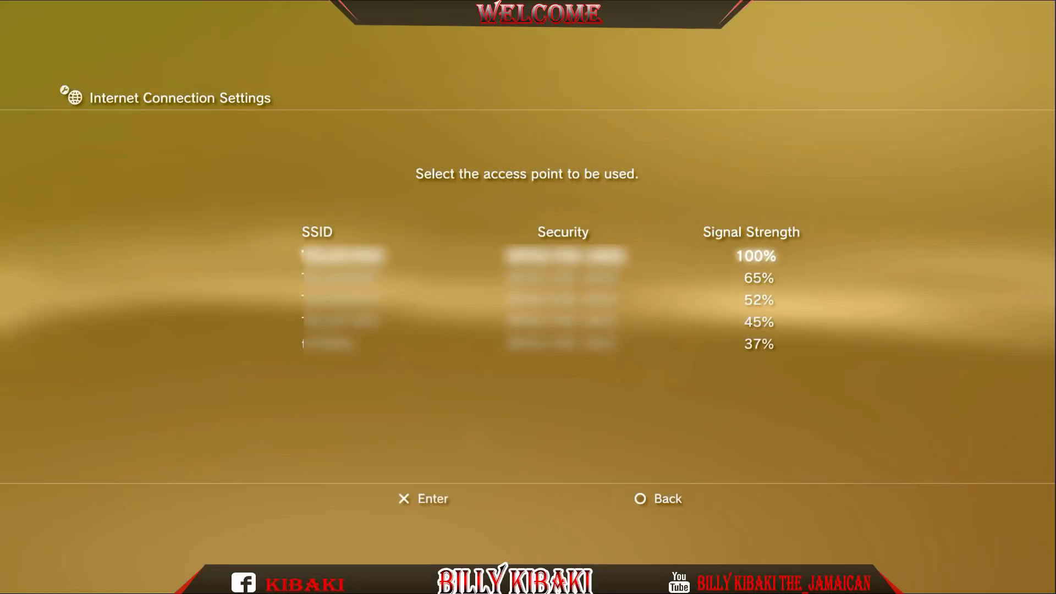
{"action": "key", "text": "Return"}
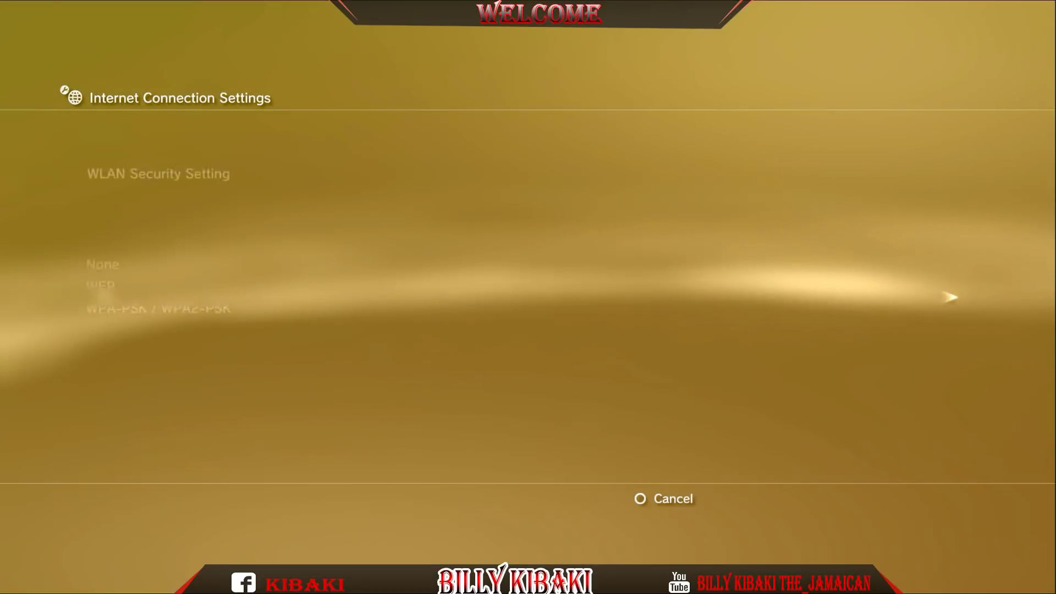
{"action": "key", "text": "Return"}
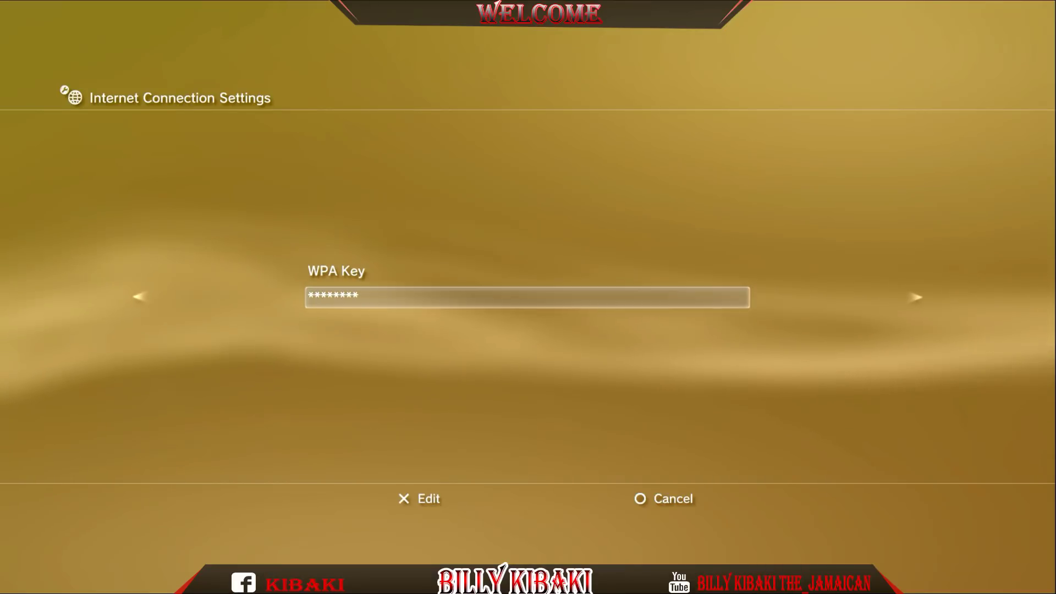
{"action": "key", "text": "Right"}
{"action": "key", "text": "Right"}
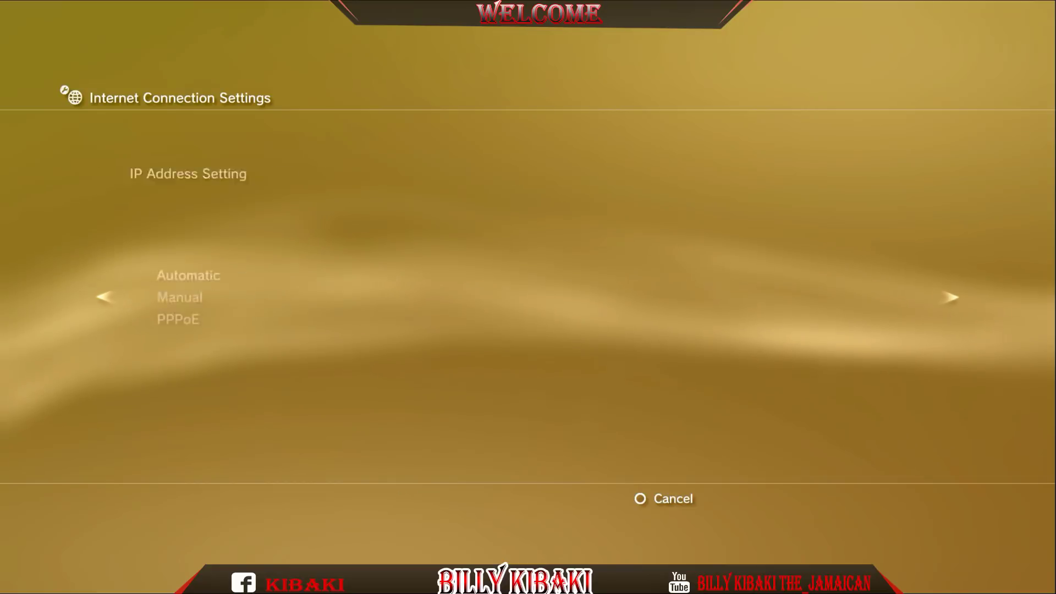
{"action": "key", "text": "Right"}
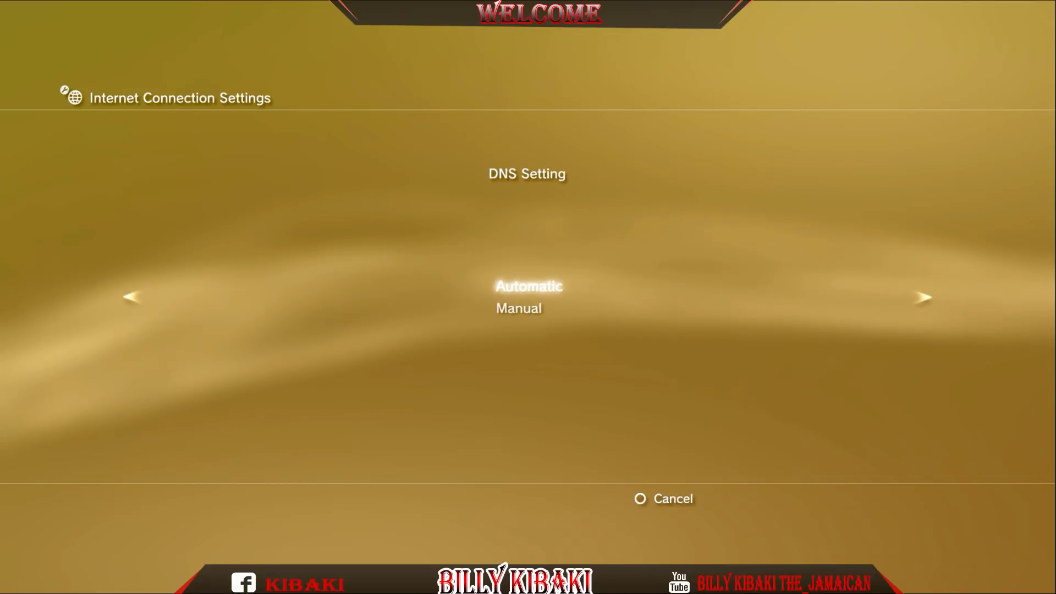
{"action": "key", "text": "Right"}
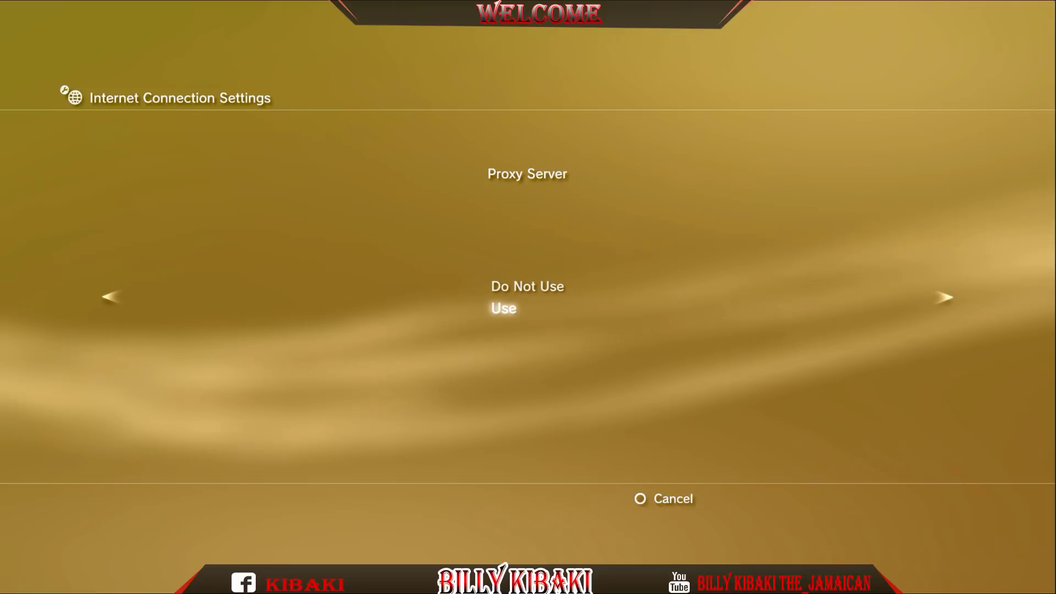
Step: Choose Use on the Proxy Server screen to enable a proxy
{"action": "key", "text": "Return"}
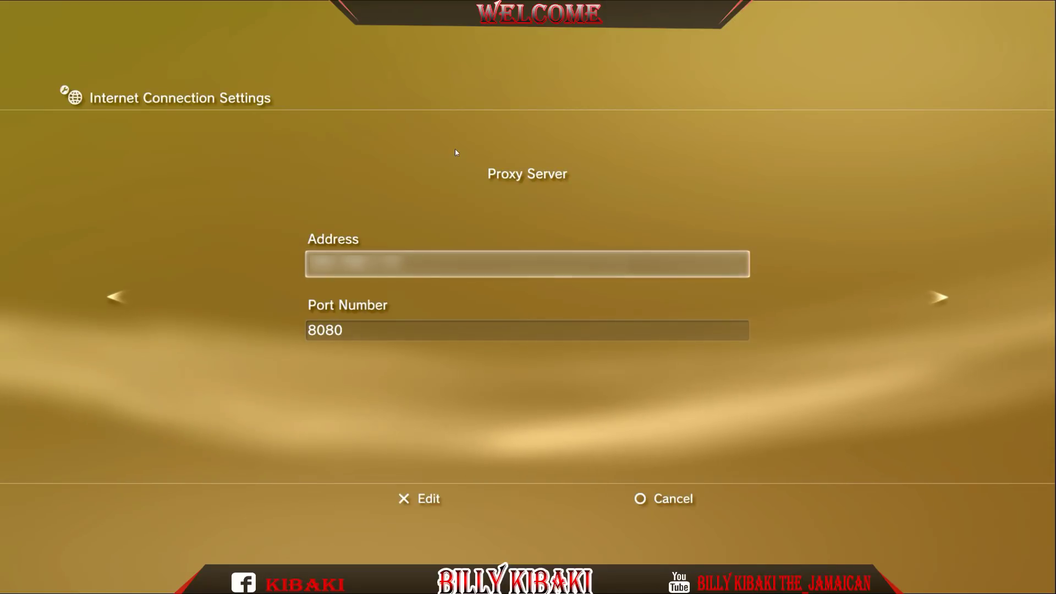
Step: Exit the fullscreen capture and move the Elgato window aside to reach the PC proxy server window
{"action": "double_click", "coordinate": [624, 91]}
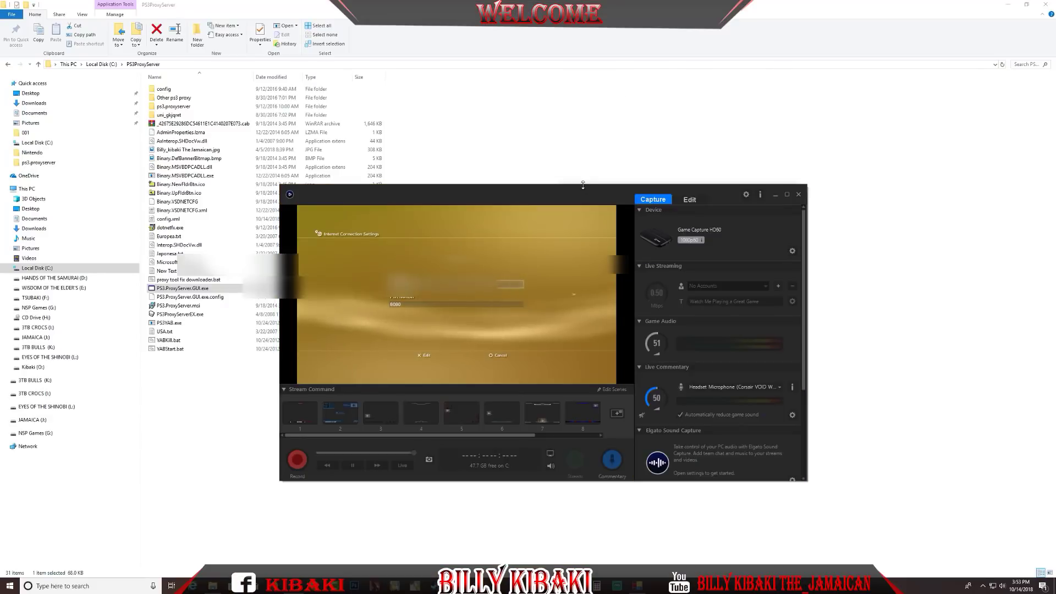
{"action": "left_click_drag", "start_coordinate": [583, 184], "coordinate": [393, 182]}
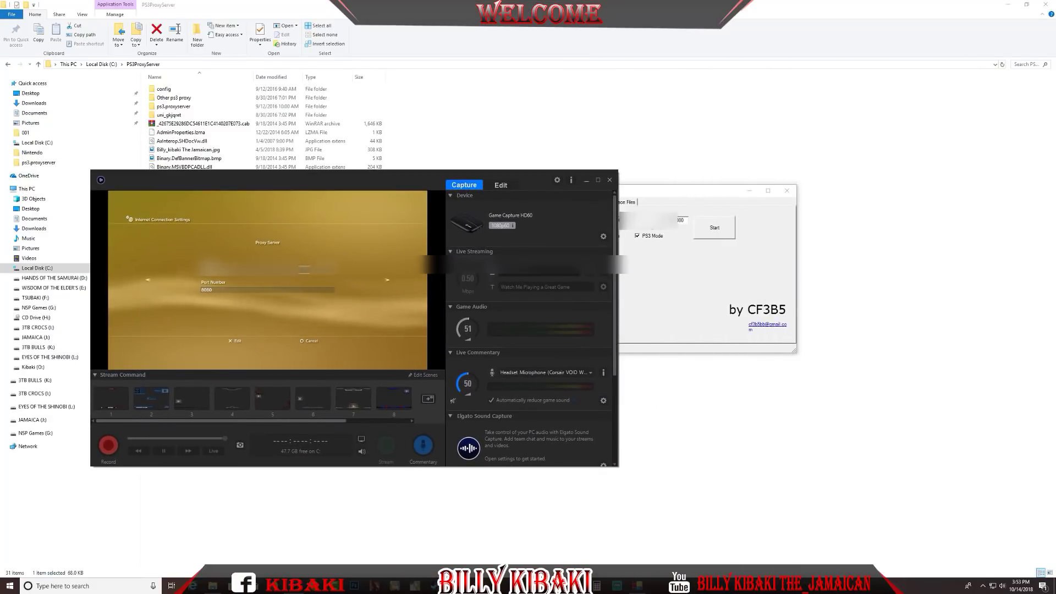
{"action": "left_click_drag", "start_coordinate": [655, 198], "coordinate": [684, 198]}
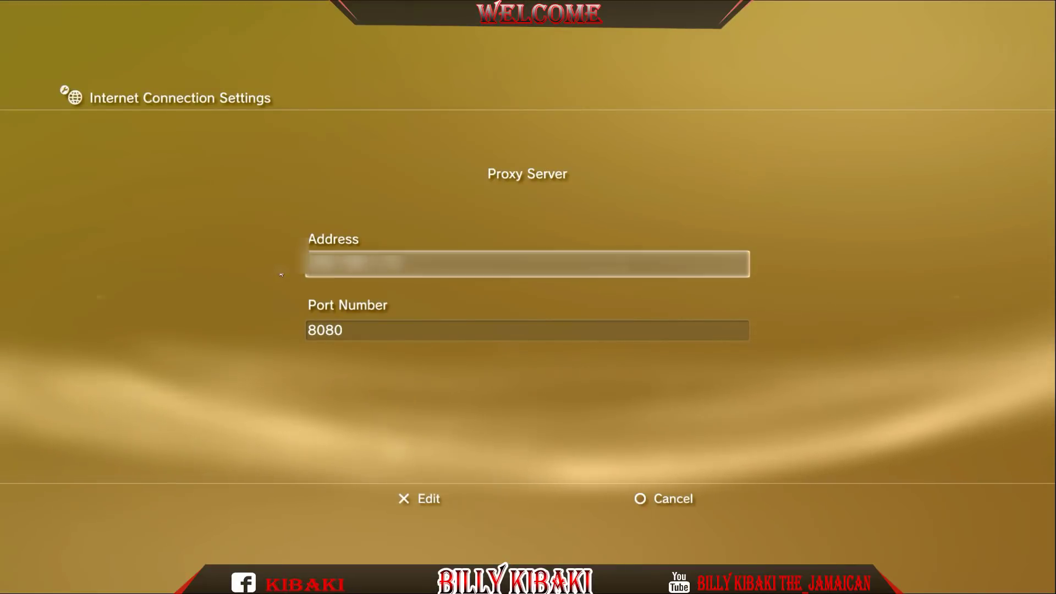
Step: Accept proxy port 8080 and UPnP, save the settings, and back out toward PlayStation Network
{"action": "key", "text": "Right"}
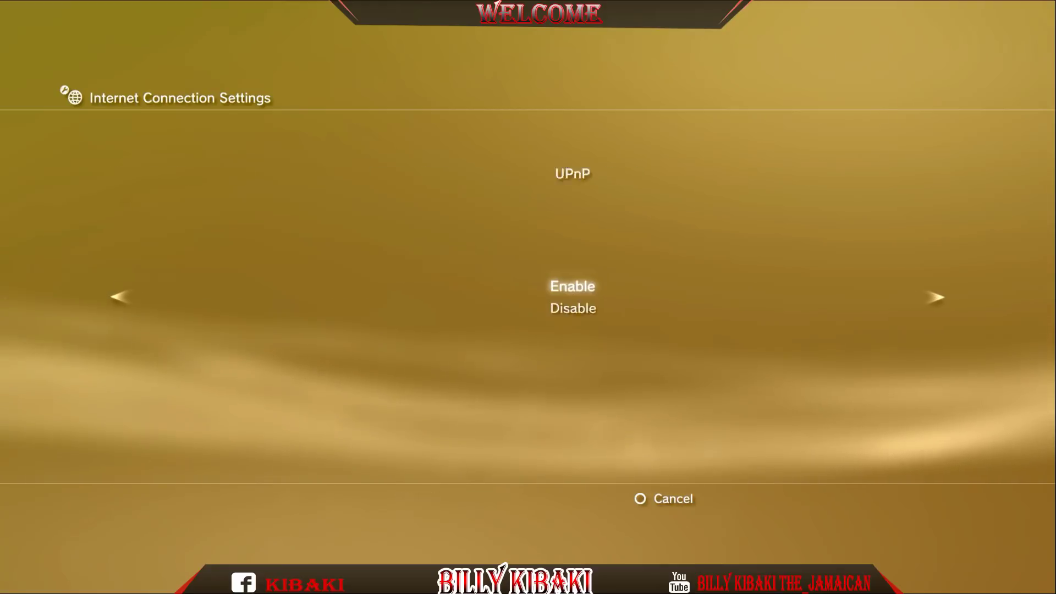
{"action": "key", "text": "Right"}
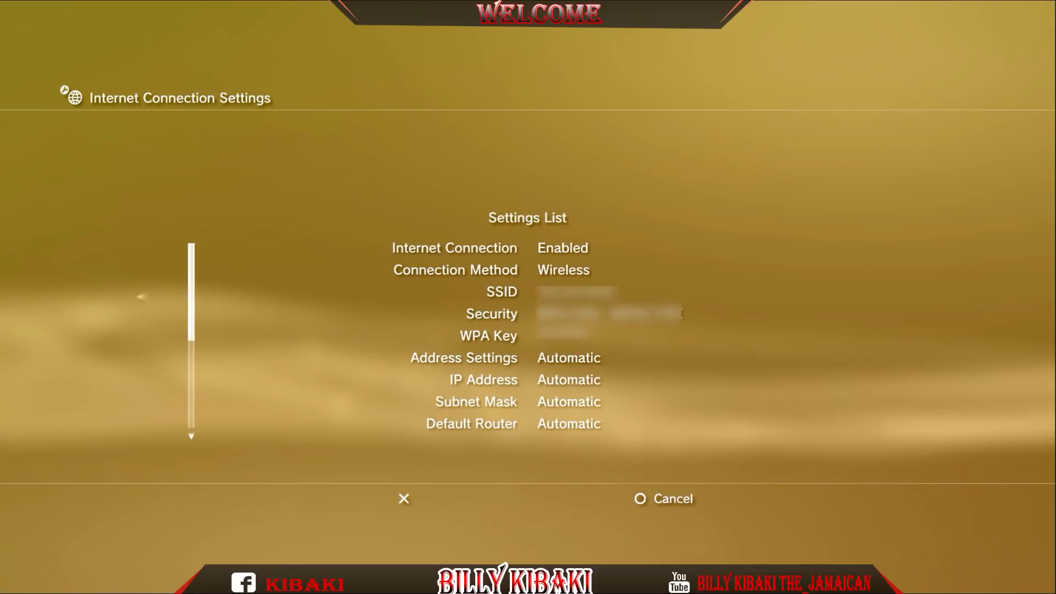
{"action": "key", "text": "Return"}
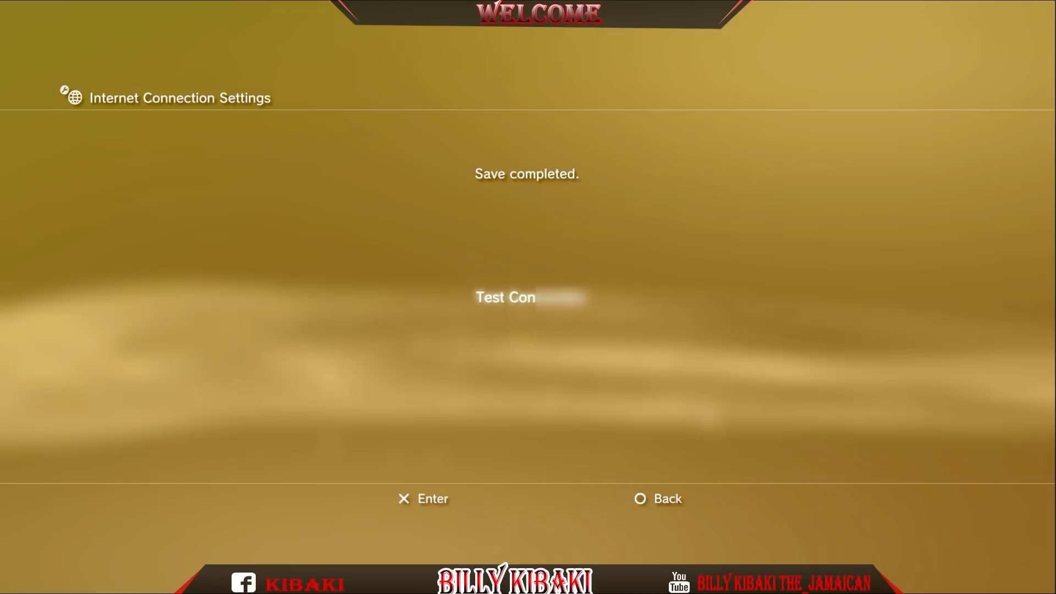
{"action": "key", "text": "Escape"}
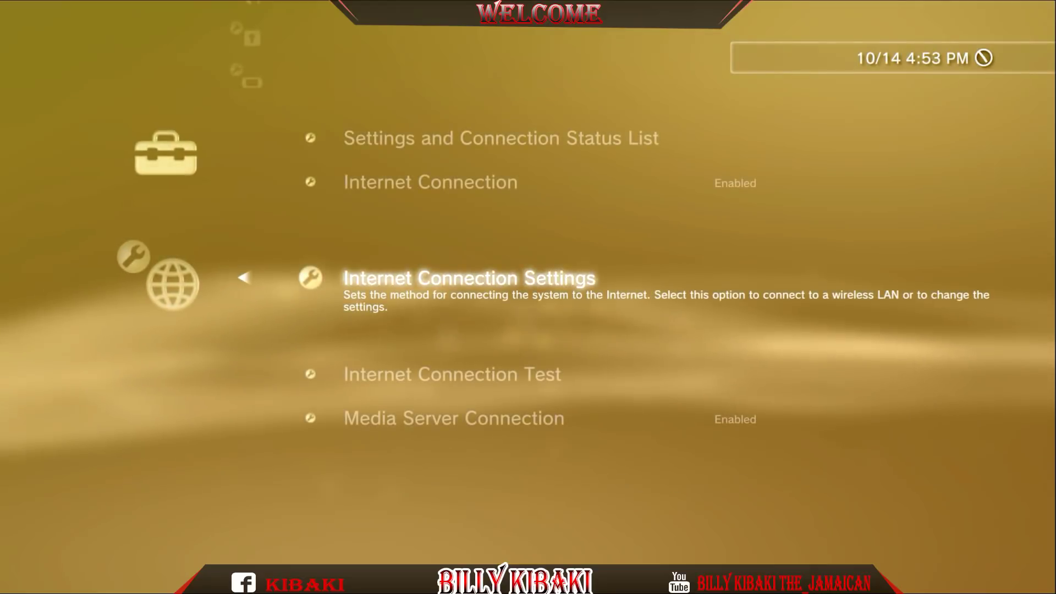
{"action": "key", "text": "Escape"}
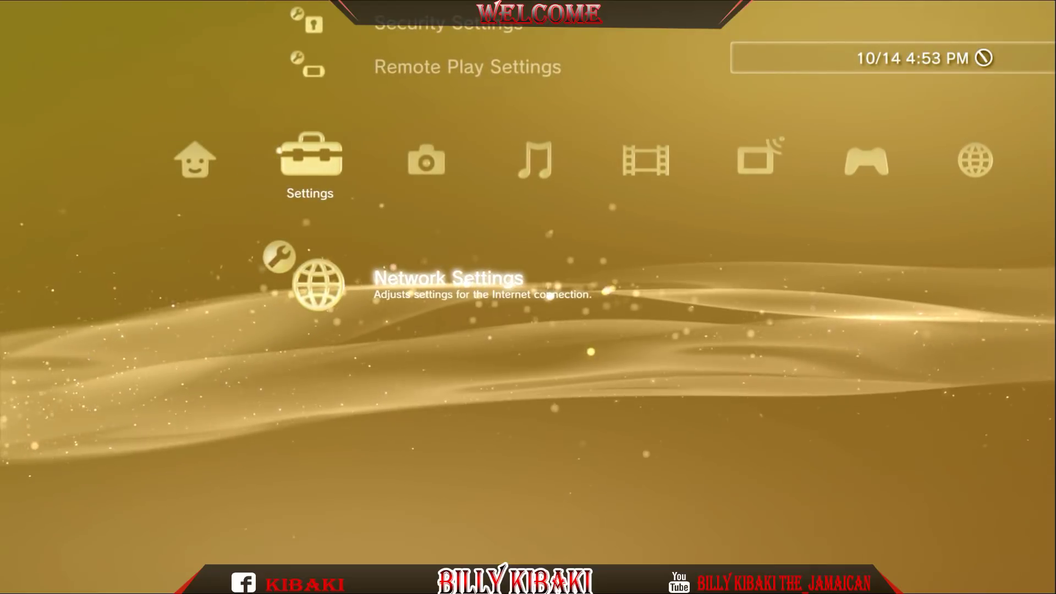
{"action": "key", "text": "Right"}
{"action": "key", "text": "Right"}
{"action": "key", "text": "Right"}
{"action": "key", "text": "Right"}
{"action": "key", "text": "Right"}
{"action": "key", "text": "Right"}
{"action": "key", "text": "Right"}
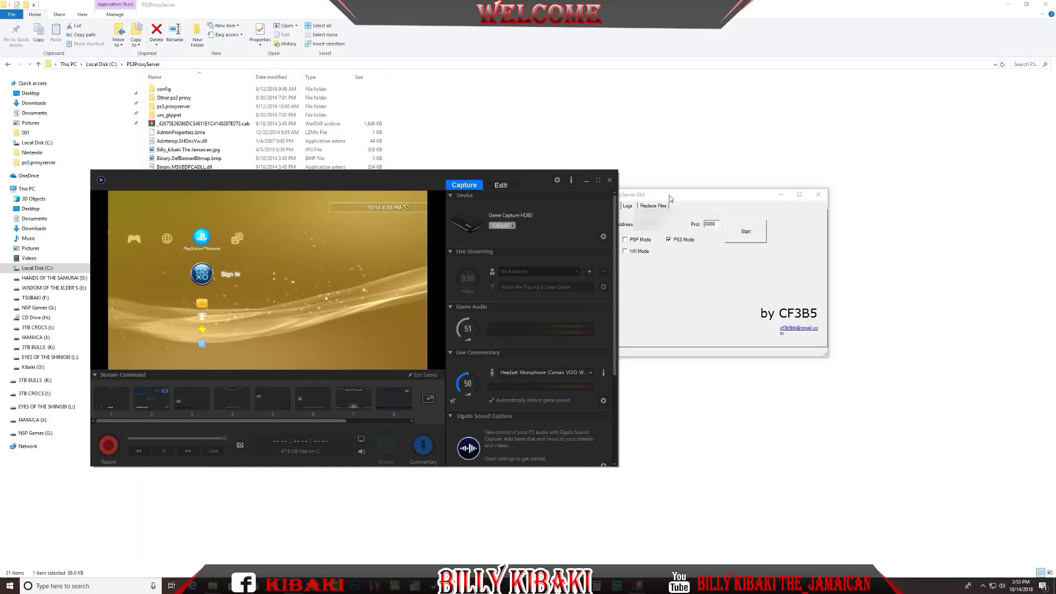
Step: Start the proxy server in PS3.ProxyServer.GUI and return the Elgato preview to full screen
{"action": "left_click", "coordinate": [671, 198]}
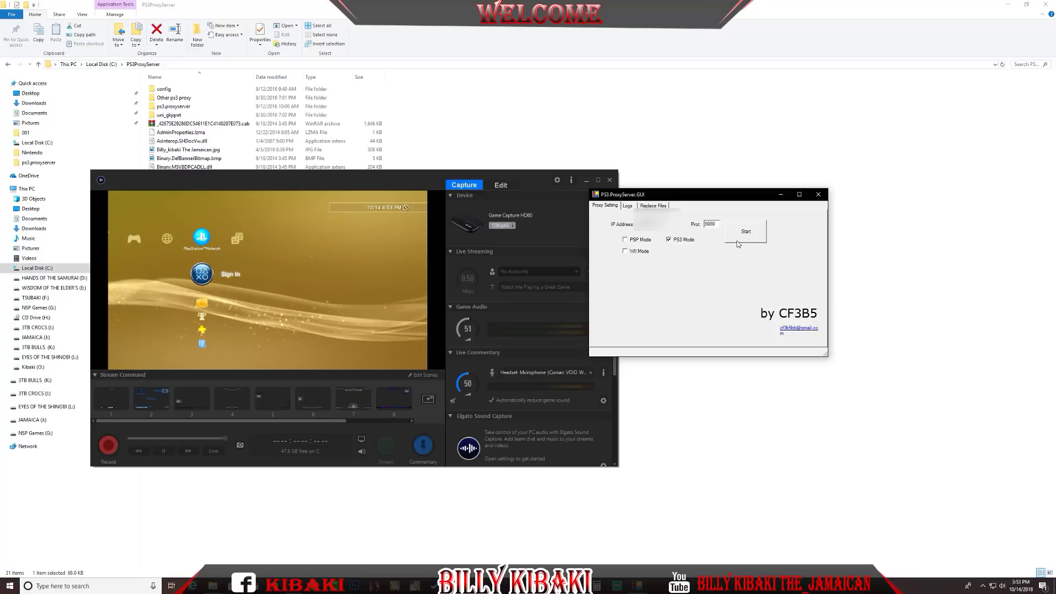
{"action": "left_click", "coordinate": [739, 243]}
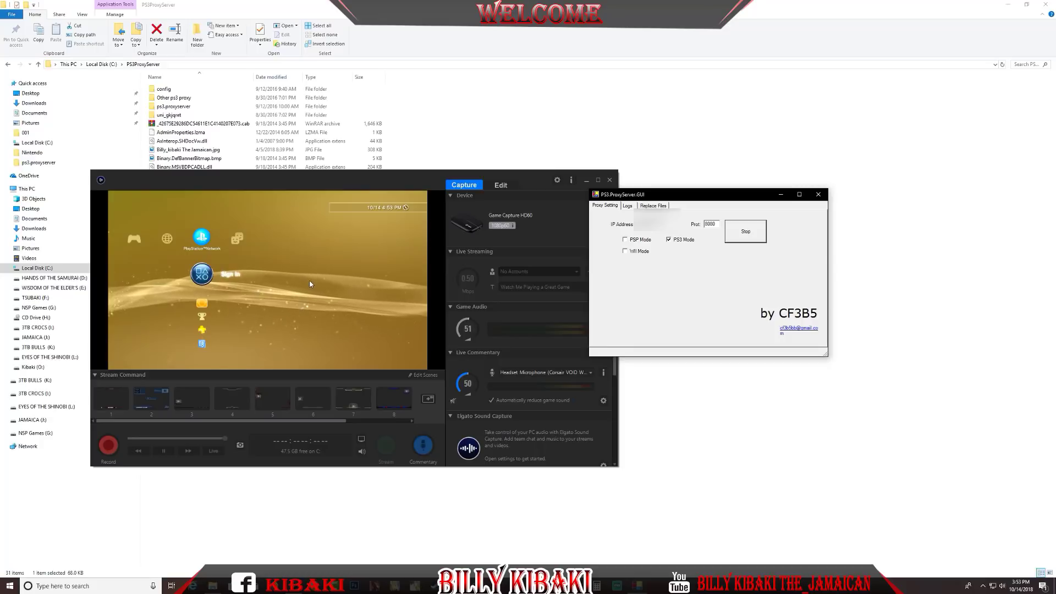
{"action": "double_click", "coordinate": [281, 284]}
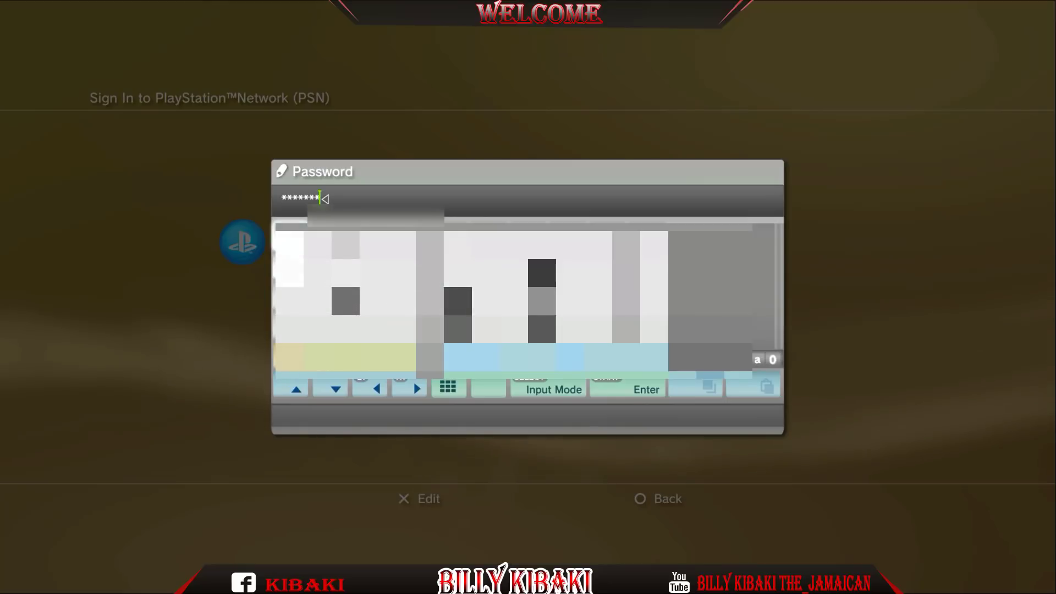
Step: Confirm the entered PSN password and sign in to PlayStation Network
{"action": "key", "text": "Return"}
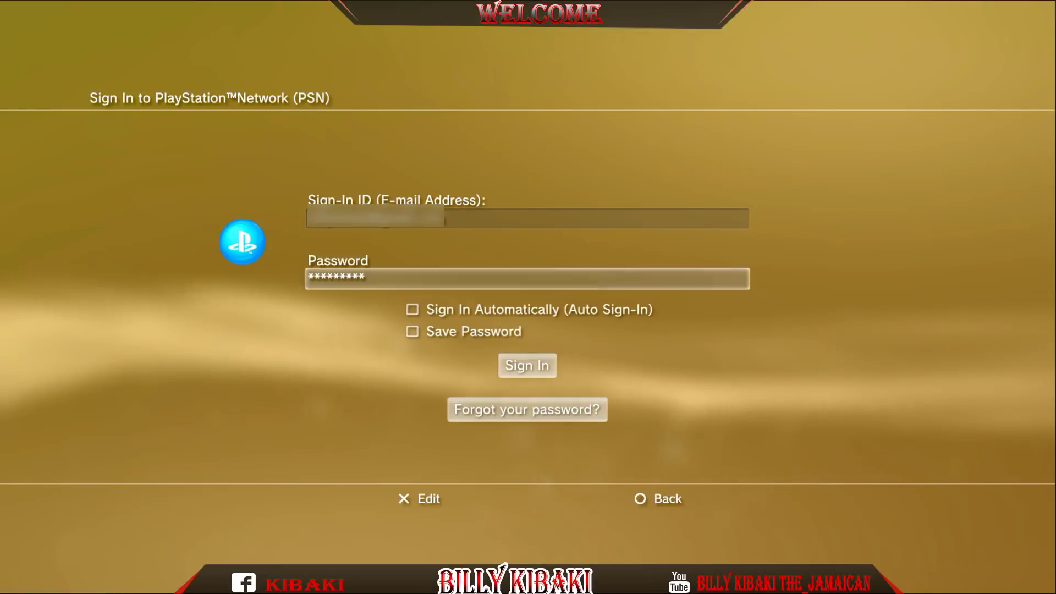
{"action": "key", "text": "Down"}
{"action": "key", "text": "Down"}
{"action": "key", "text": "Down"}
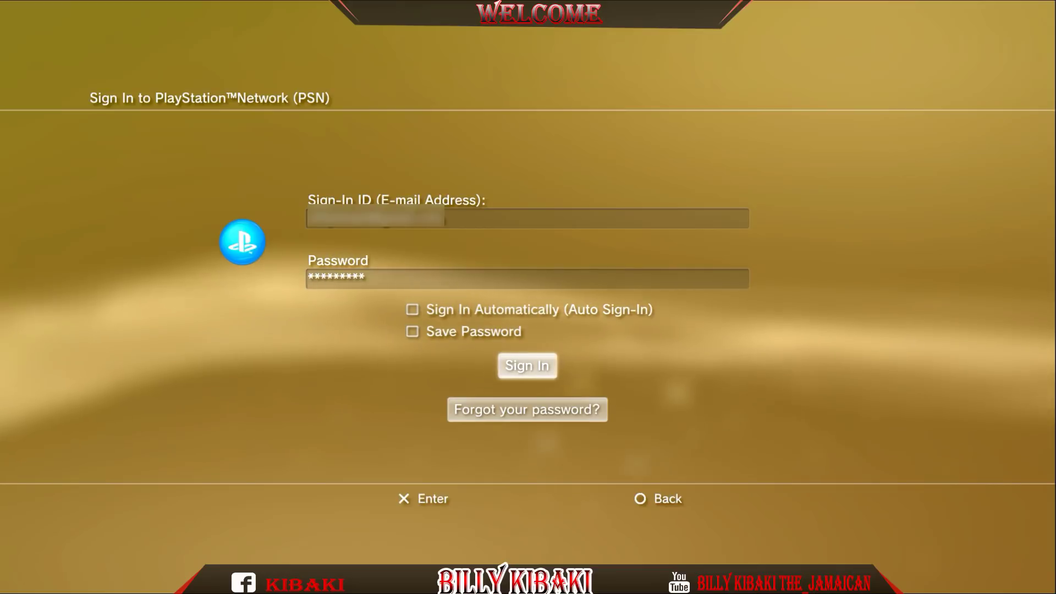
{"action": "key", "text": "Return"}
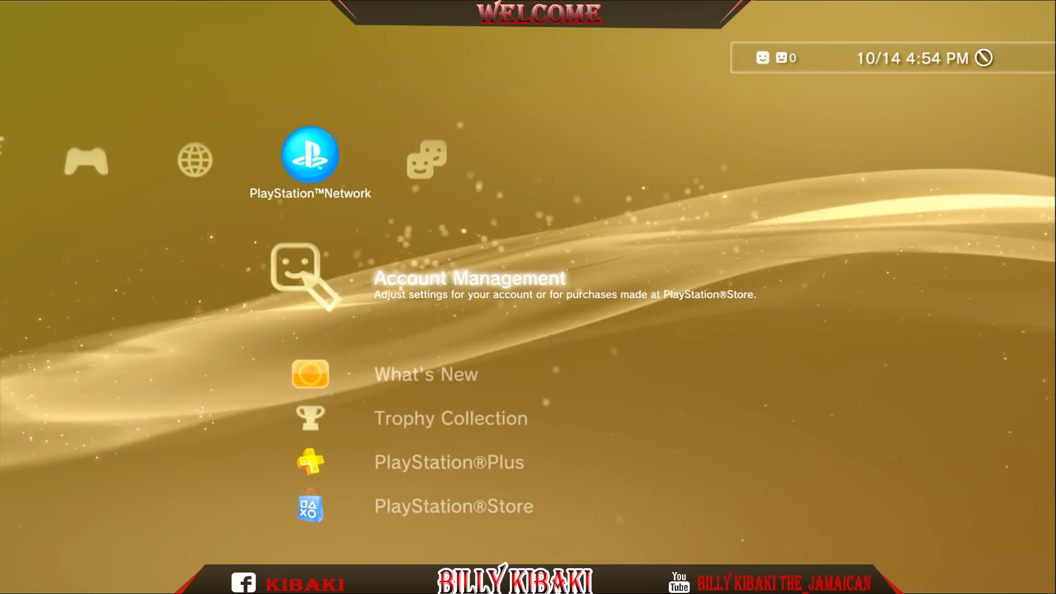
{"action": "key", "text": "Left"}
{"action": "key", "text": "Left"}
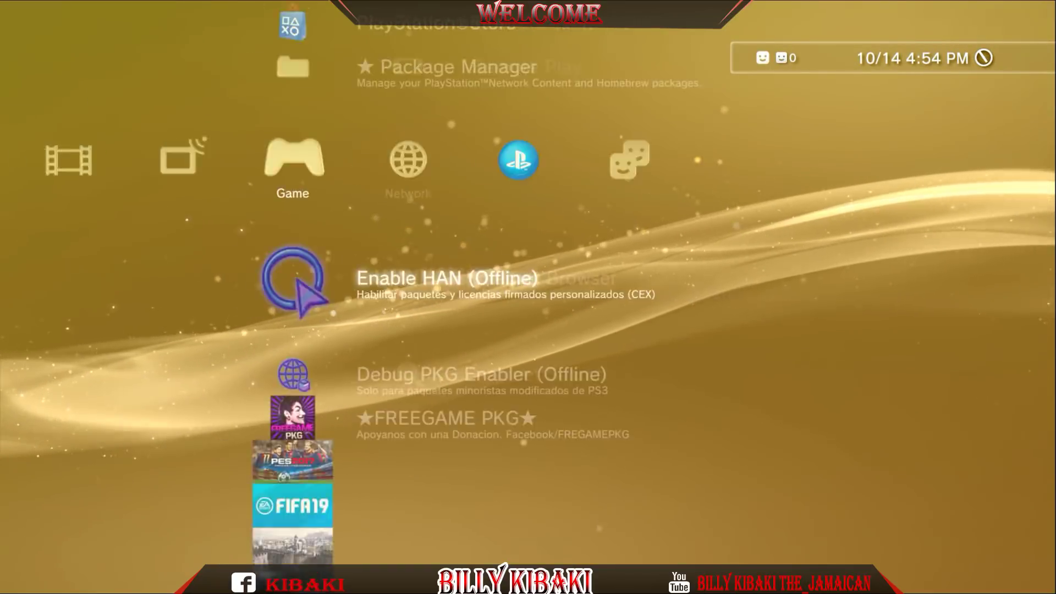
{"action": "key", "text": "Left"}
{"action": "key", "text": "Right"}
{"action": "key", "text": "Down"}
{"action": "key", "text": "Down"}
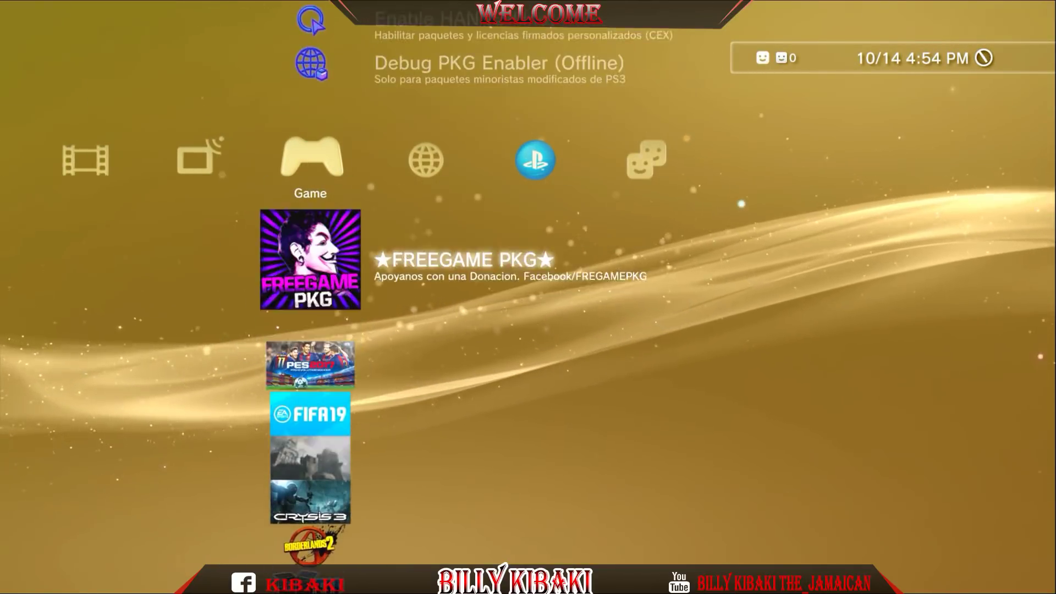
{"action": "key", "text": "Left"}
{"action": "key", "text": "Left"}
{"action": "key", "text": "Left"}
{"action": "key", "text": "Left"}
{"action": "key", "text": "Left"}
{"action": "key", "text": "Right"}
{"action": "key", "text": "Left"}
{"action": "key", "text": "Up"}
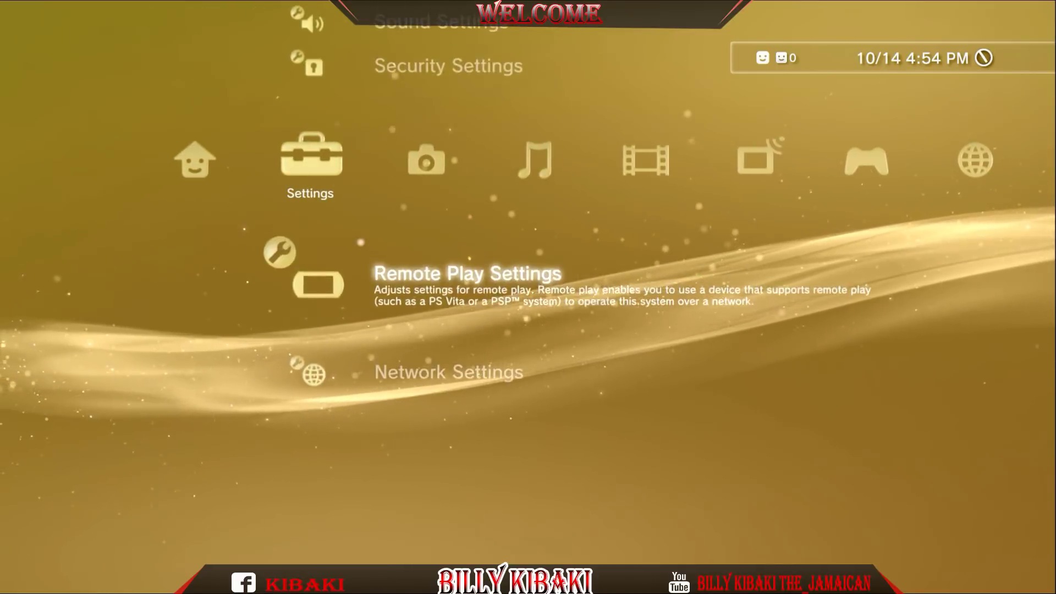
{"action": "key", "text": "Up"}
{"action": "key", "text": "Up"}
{"action": "key", "text": "Up"}
{"action": "key", "text": "Up"}
{"action": "key", "text": "Up"}
{"action": "key", "text": "Up"}
{"action": "key", "text": "Down"}
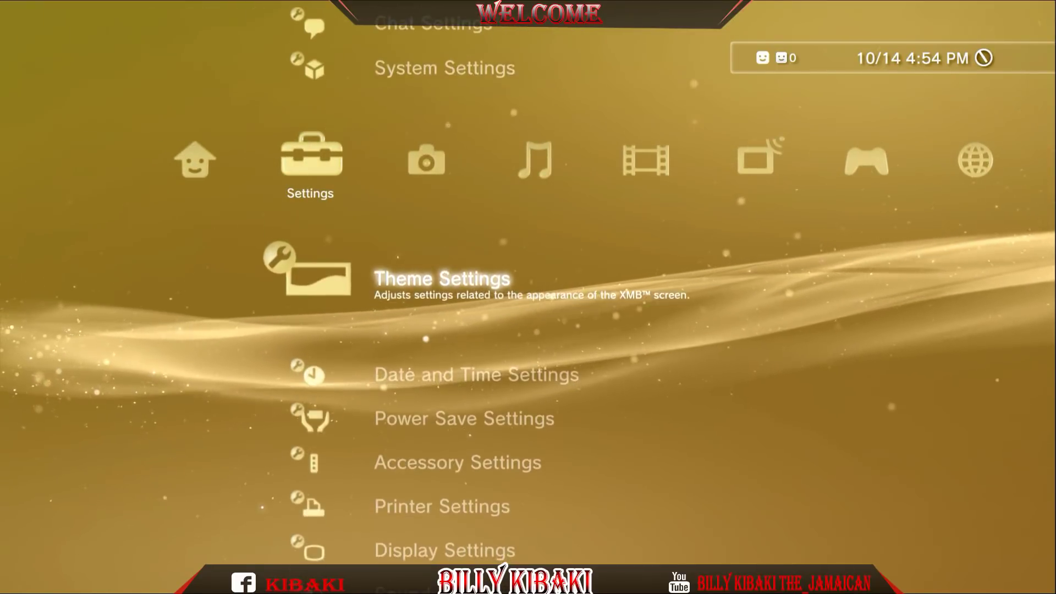
{"action": "key", "text": "Up"}
{"action": "key", "text": "Return"}
{"action": "key", "text": "Up"}
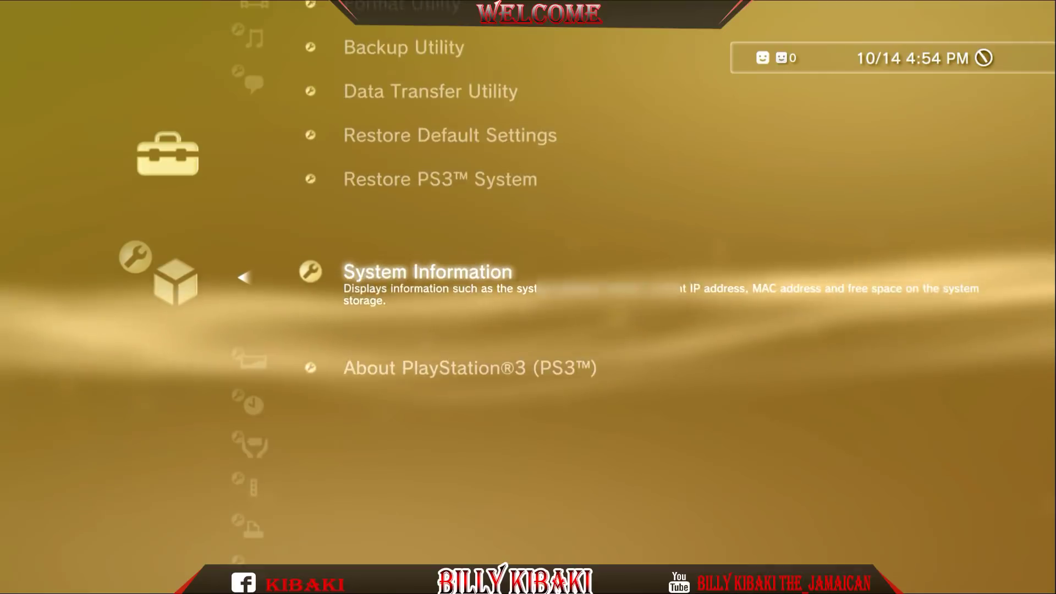
{"action": "key", "text": "Return"}
{"action": "key", "text": "Escape"}
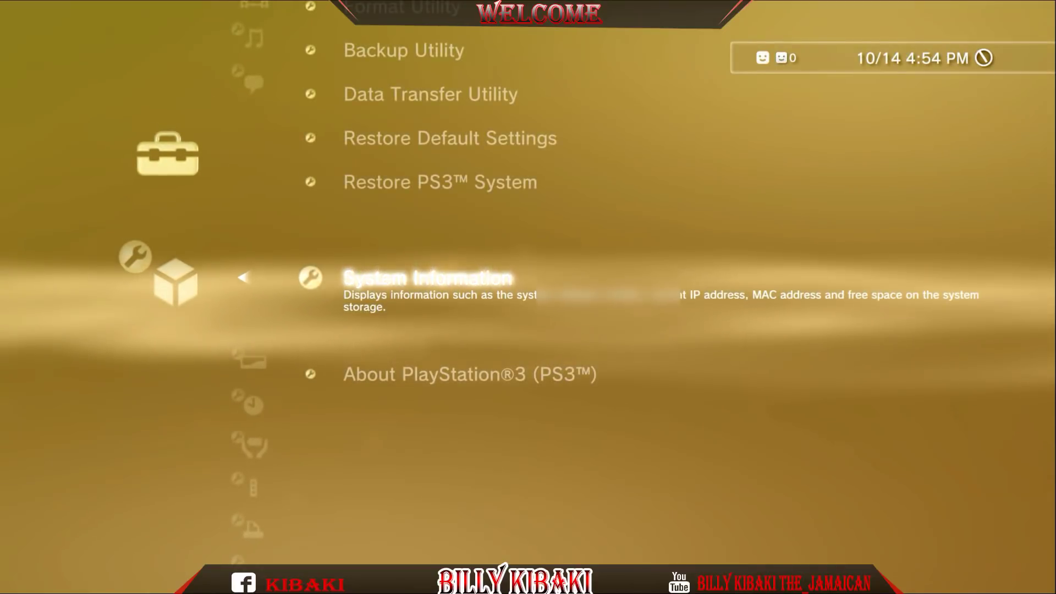
{"action": "key", "text": "Escape"}
{"action": "key", "text": "Right"}
{"action": "key", "text": "Right"}
{"action": "key", "text": "Right"}
{"action": "key", "text": "Right"}
{"action": "key", "text": "Right"}
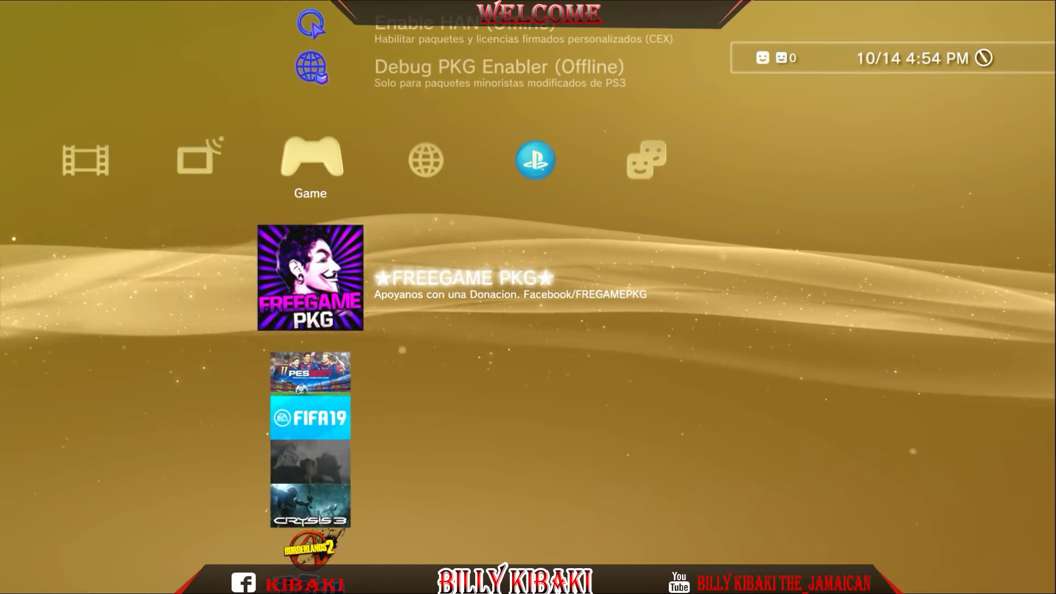
{"action": "key", "text": "Right"}
{"action": "key", "text": "Up"}
{"action": "key", "text": "Right"}
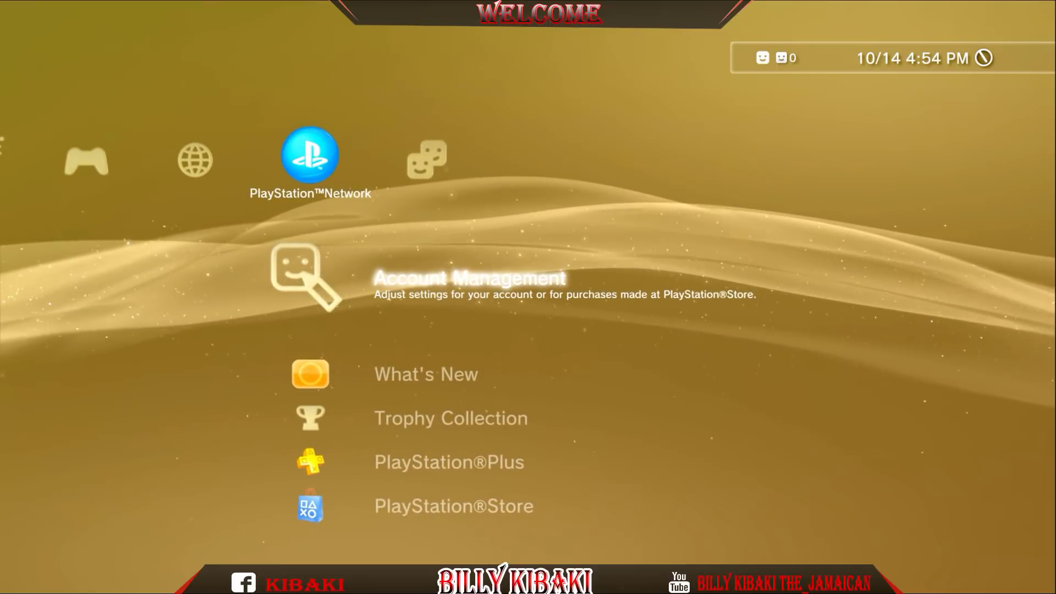
{"action": "key", "text": "Return"}
{"action": "key", "text": "Return"}
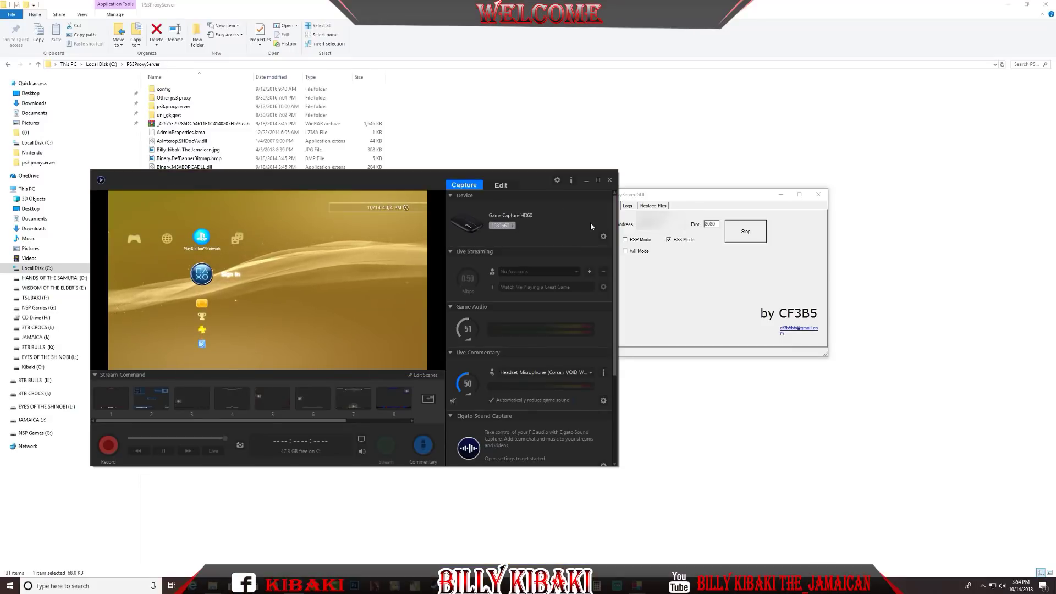
Step: Bring the PS3.ProxyServer.GUI window to the front to check the running proxy
{"action": "left_click", "coordinate": [639, 196]}
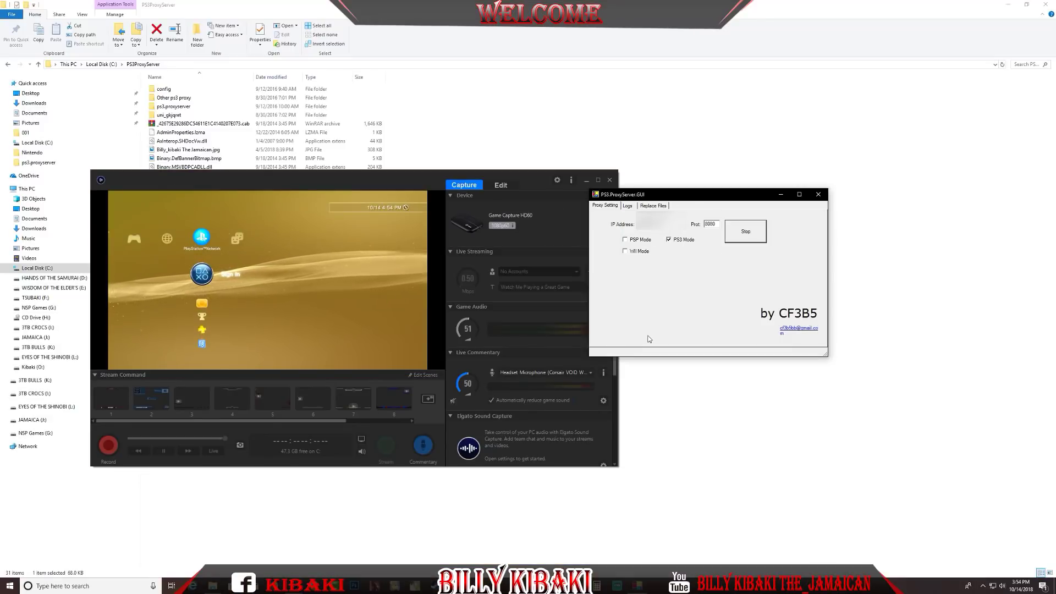